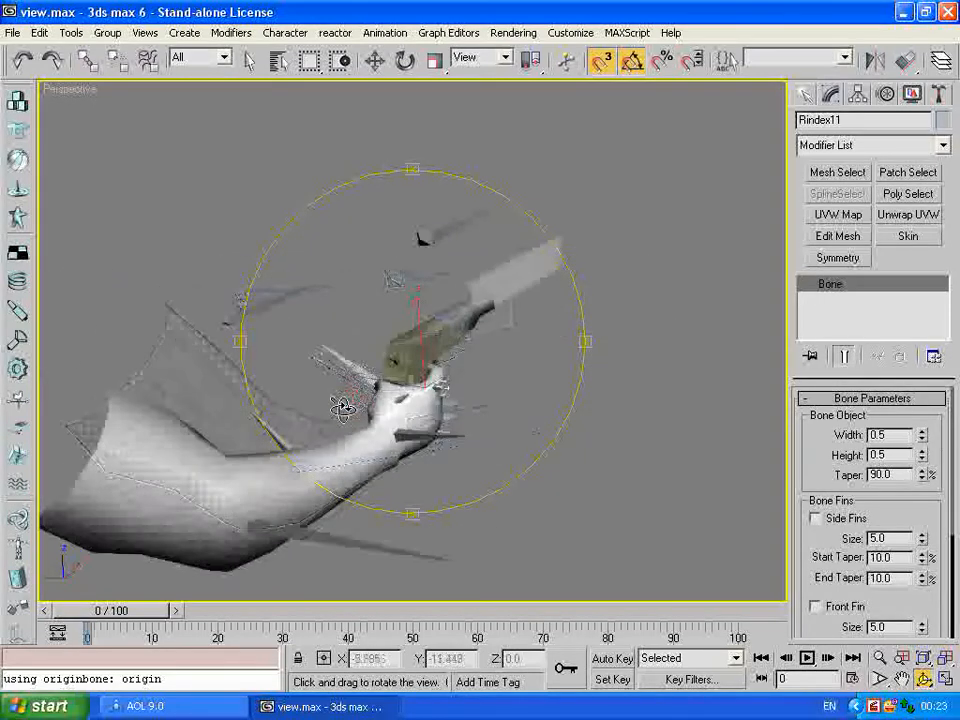
# Step: Turn on Auto Key and rotate the lower-arm bone Rloarm1 at frame 8 so the forearm and pistol swing downward
pyautogui.moveTo(382, 377); pyautogui.dragTo(362, 371)
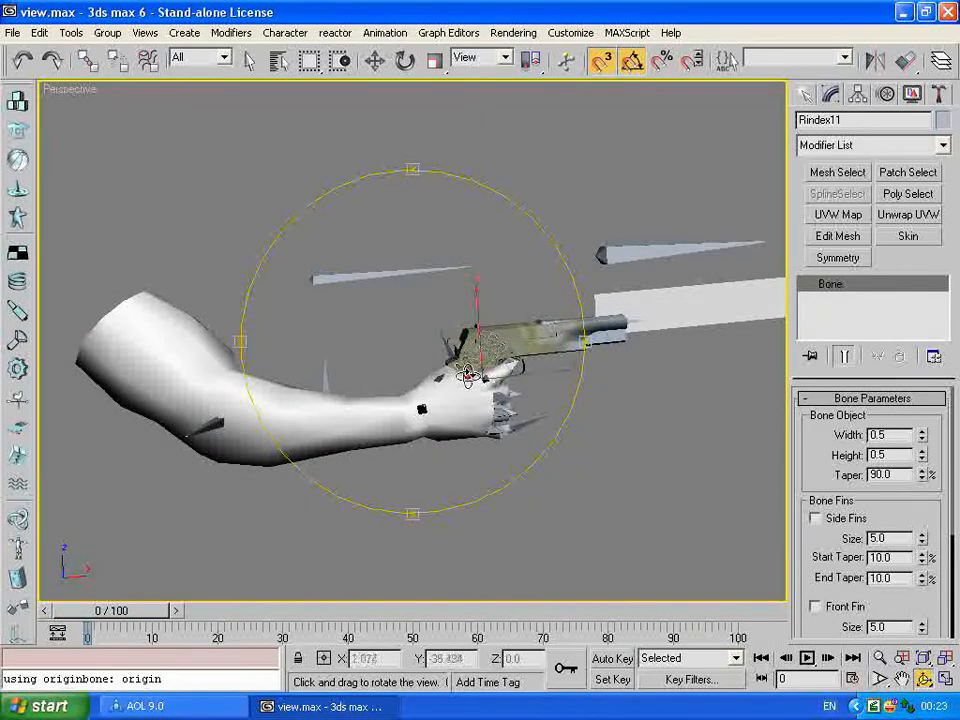
pyautogui.moveTo(467, 362); pyautogui.dragTo(512, 372)
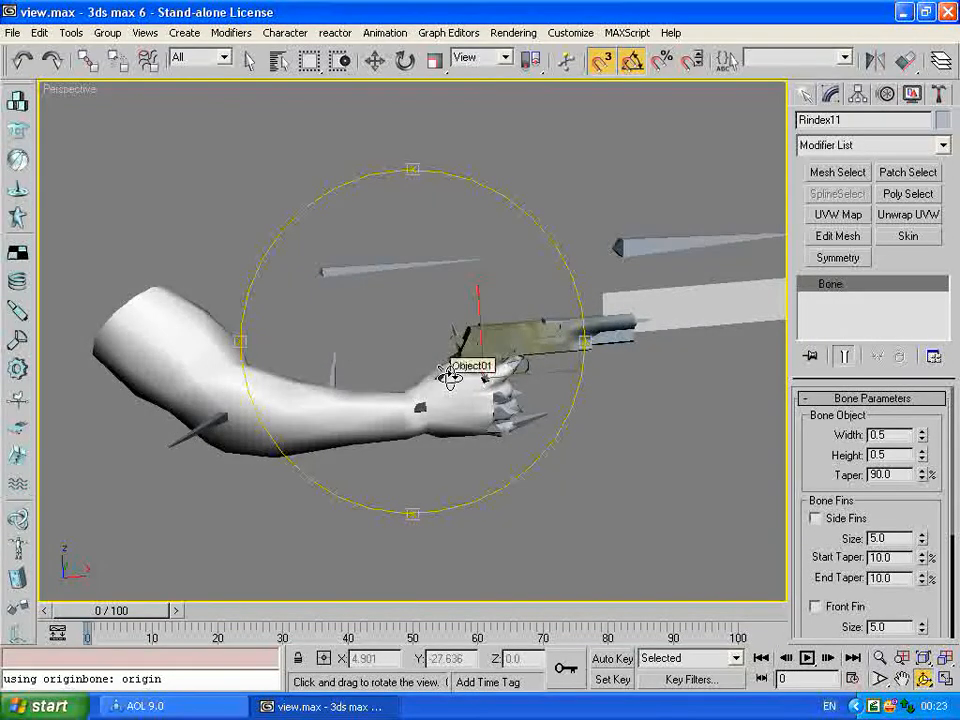
pyautogui.moveTo(273, 387); pyautogui.dragTo(330, 362)
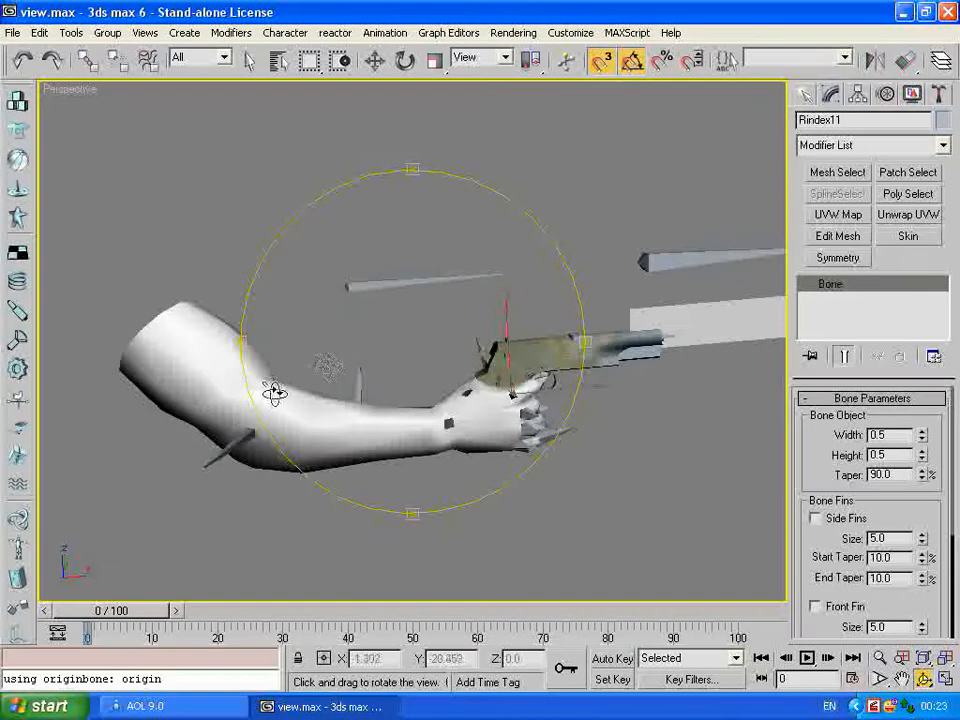
pyautogui.rightClick(254, 433)
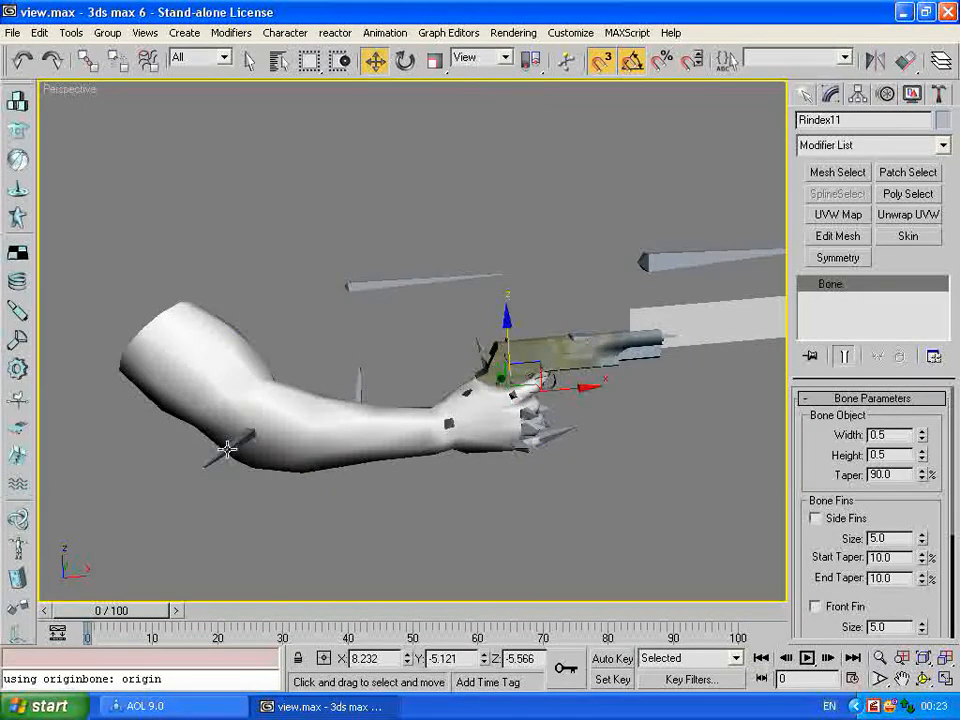
pyautogui.click(228, 450)
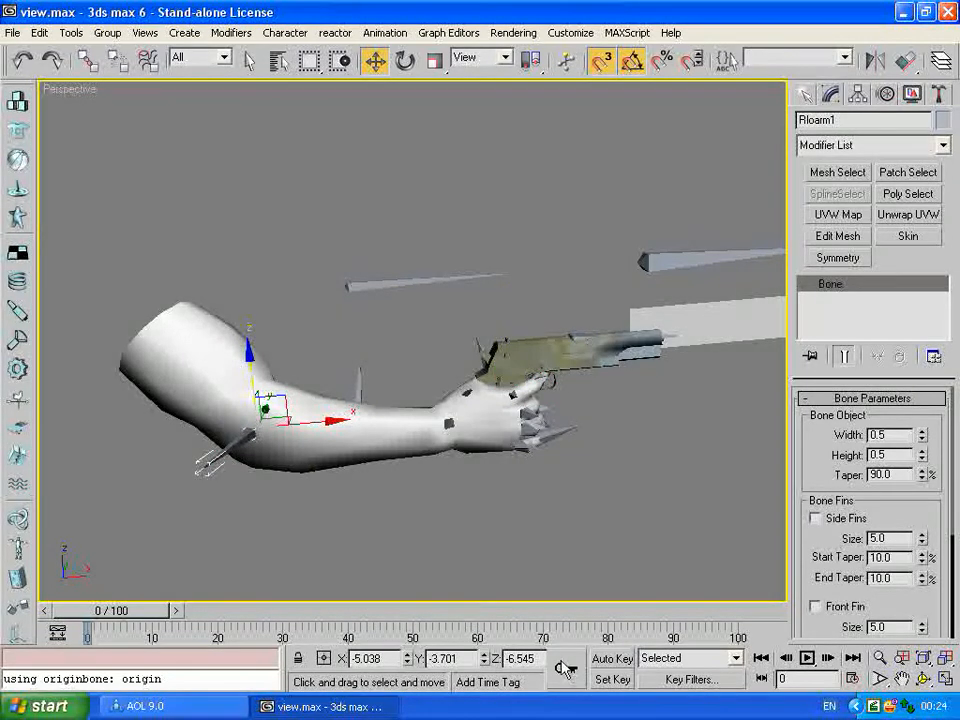
pyautogui.click(615, 660)
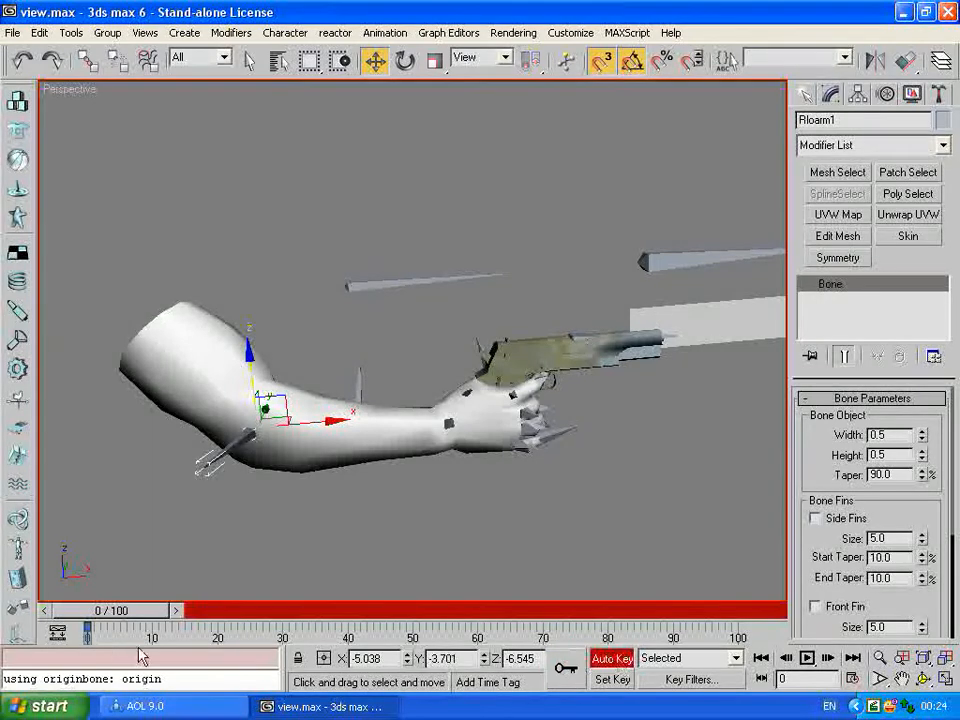
pyautogui.moveTo(118, 611); pyautogui.dragTo(170, 615)
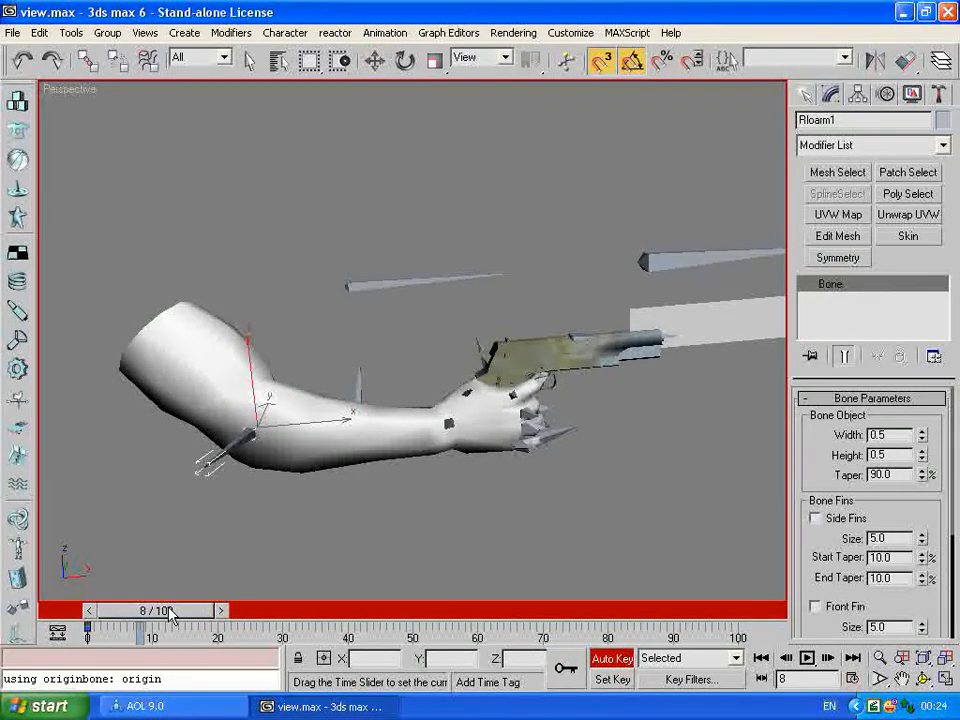
pyautogui.press('w')
pyautogui.press('e')
pyautogui.moveTo(288, 390); pyautogui.dragTo(339, 411)
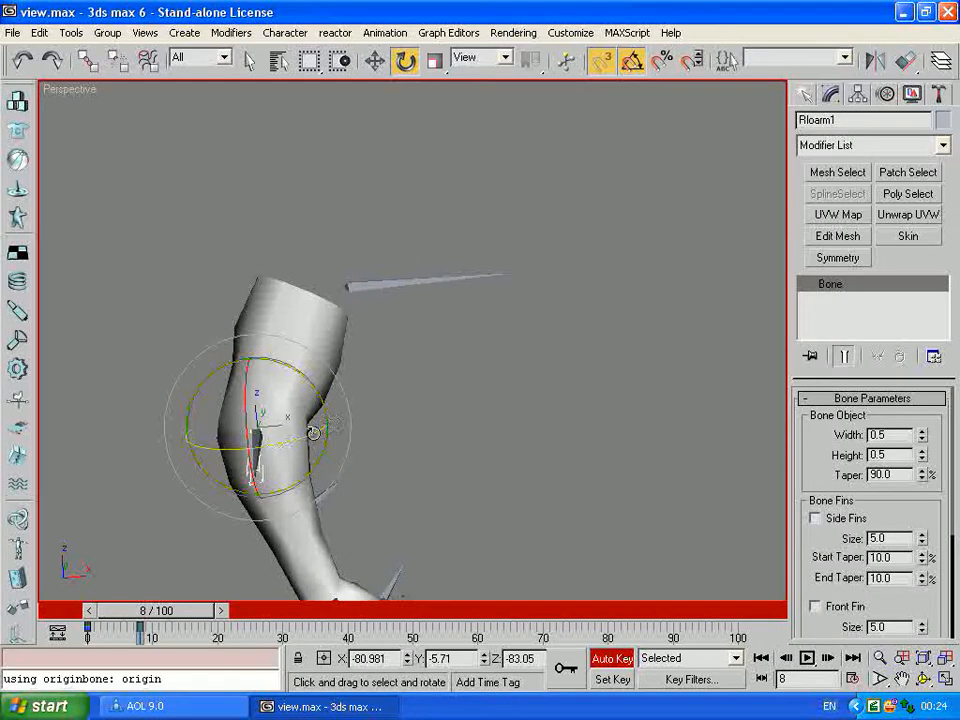
# Step: Scrub the arm animation back to frame 7 and select the arm mesh Object01
pyautogui.moveTo(165, 611)
pyautogui.mouseDown()
pyautogui.moveTo(139, 611)
pyautogui.moveTo(178, 613)
pyautogui.moveTo(150, 611)
pyautogui.mouseUp()
pyautogui.press('w')
pyautogui.click(332, 216)
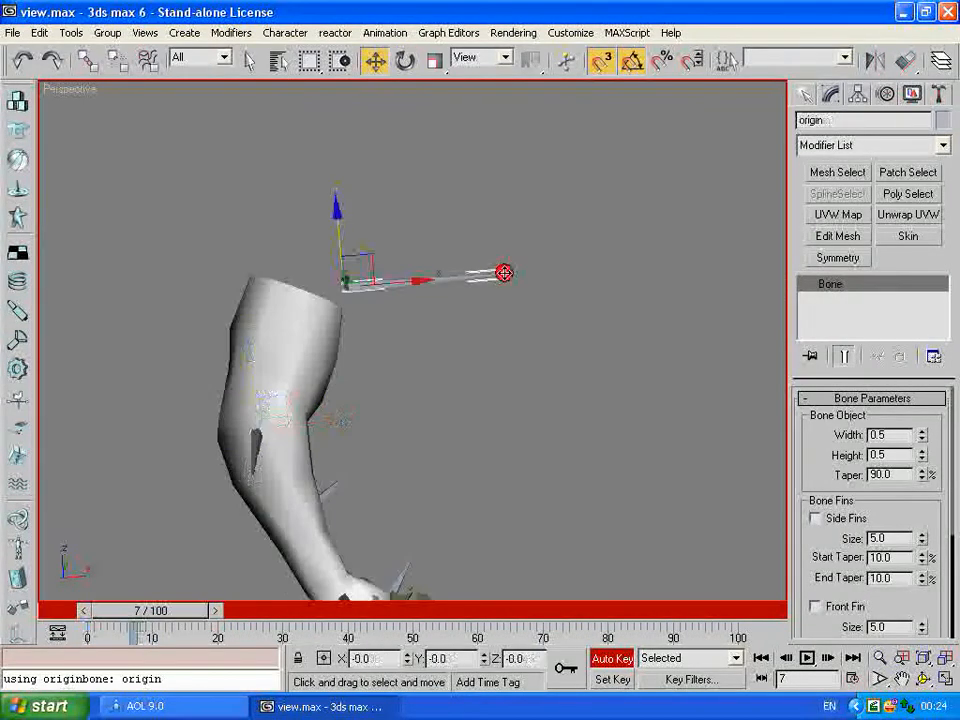
pyautogui.click(394, 258)
pyautogui.click(274, 332)
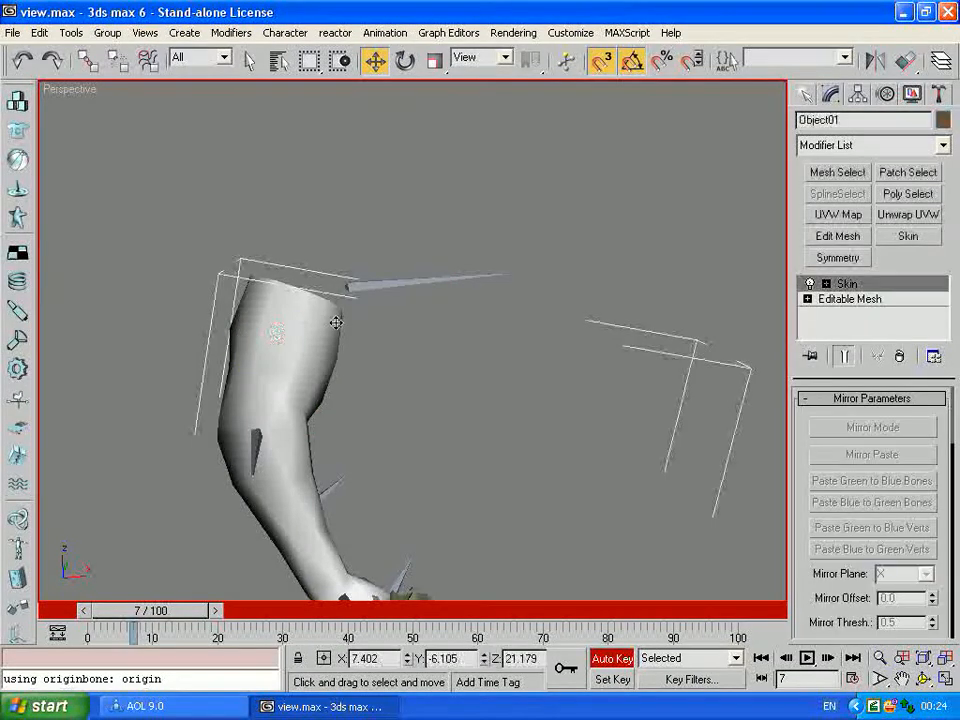
# Step: Run the md5export script from the 3dsmax6 scripts\utilities folder and move its window clear of the arm
pyautogui.click(630, 32)
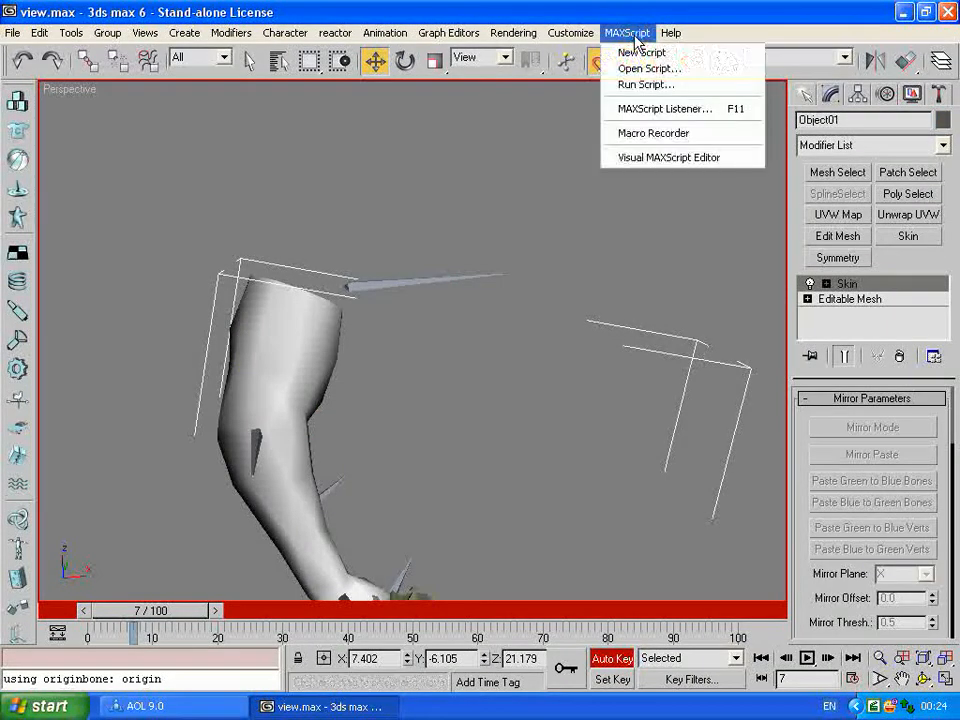
pyautogui.click(673, 92)
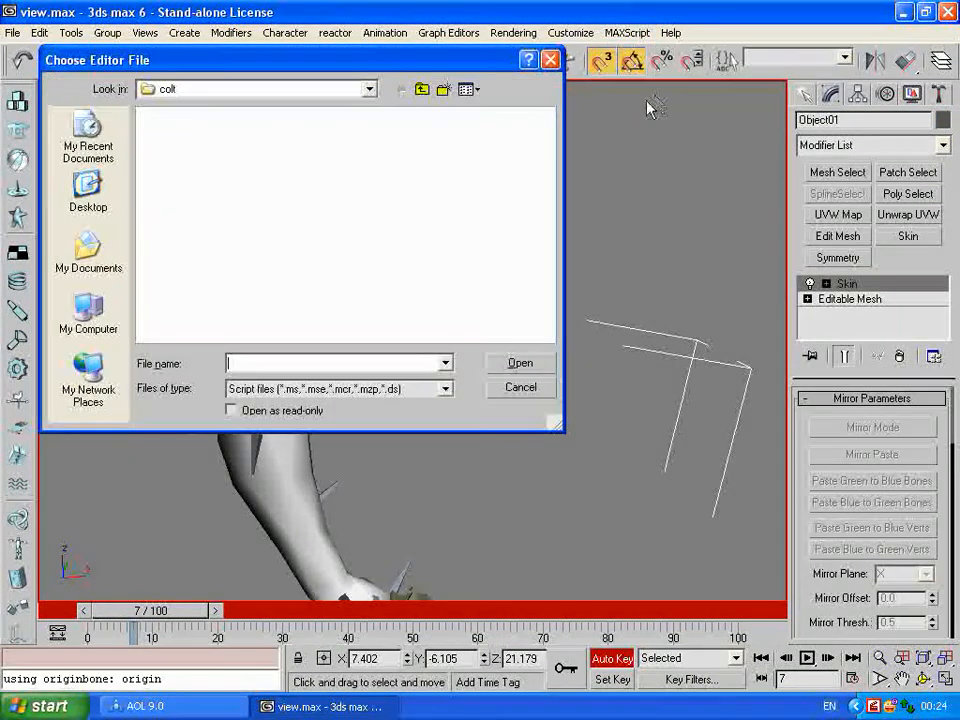
pyautogui.click(368, 89)
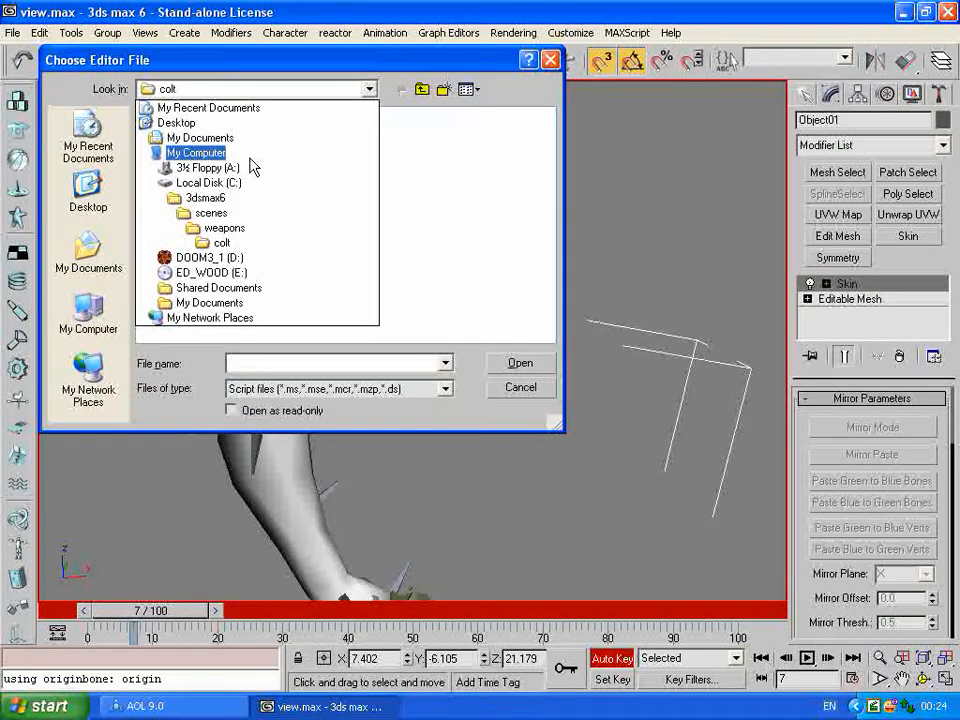
pyautogui.click(245, 199)
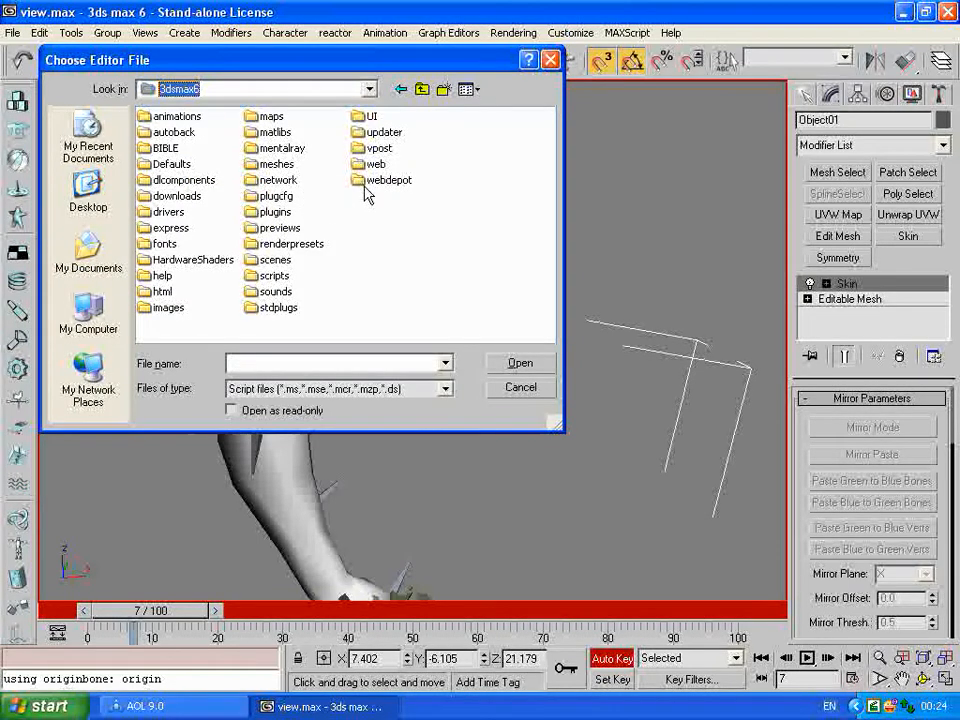
pyautogui.moveTo(318, 62); pyautogui.dragTo(542, 26)
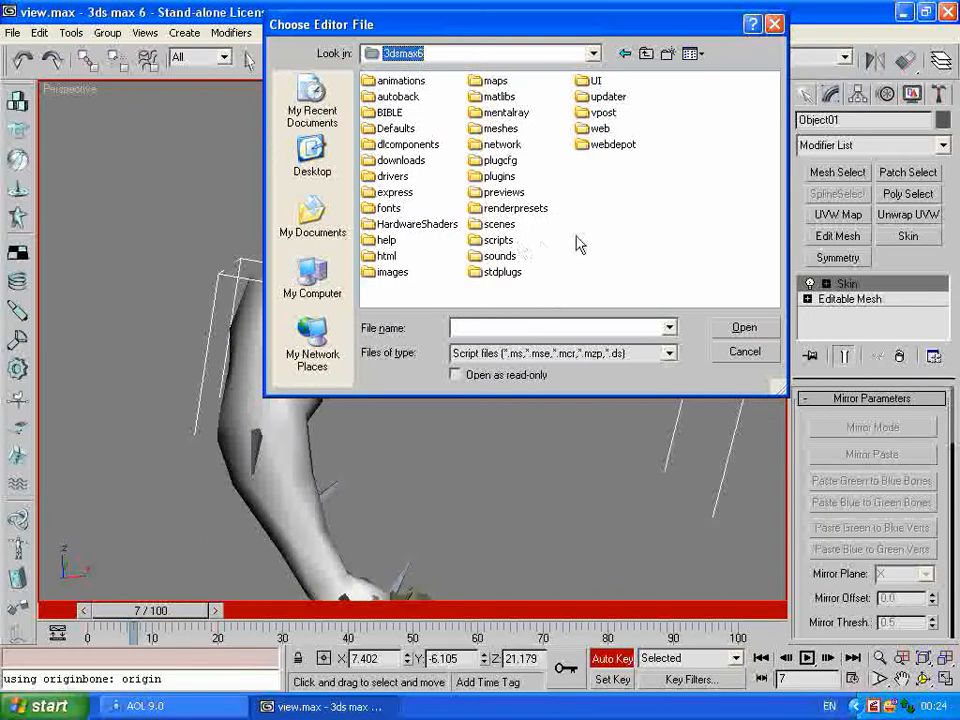
pyautogui.doubleClick(498, 242)
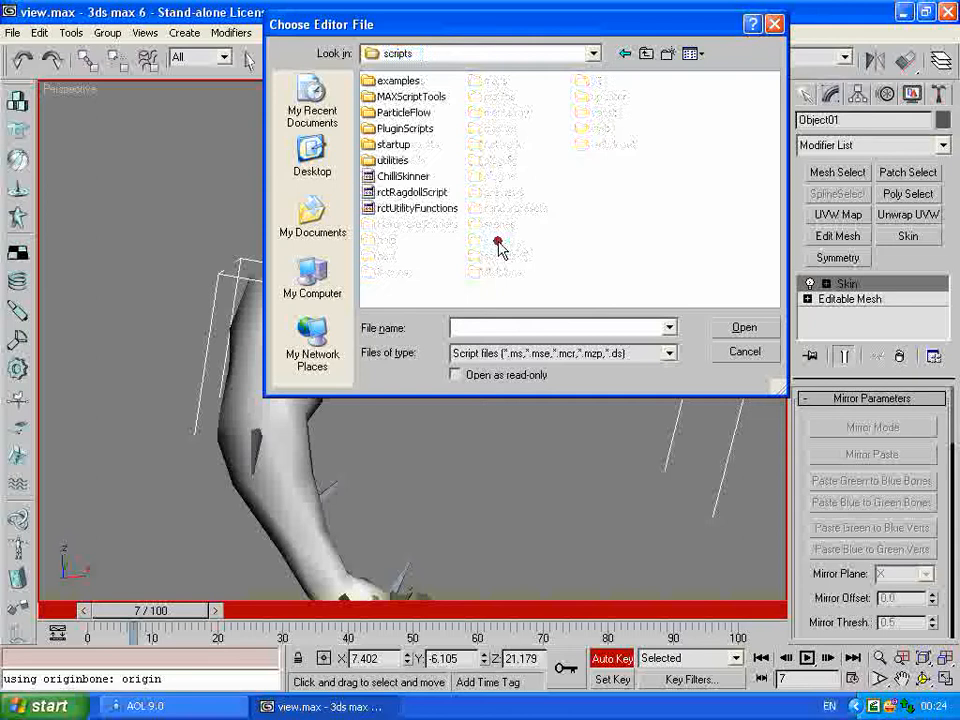
pyautogui.doubleClick(382, 160)
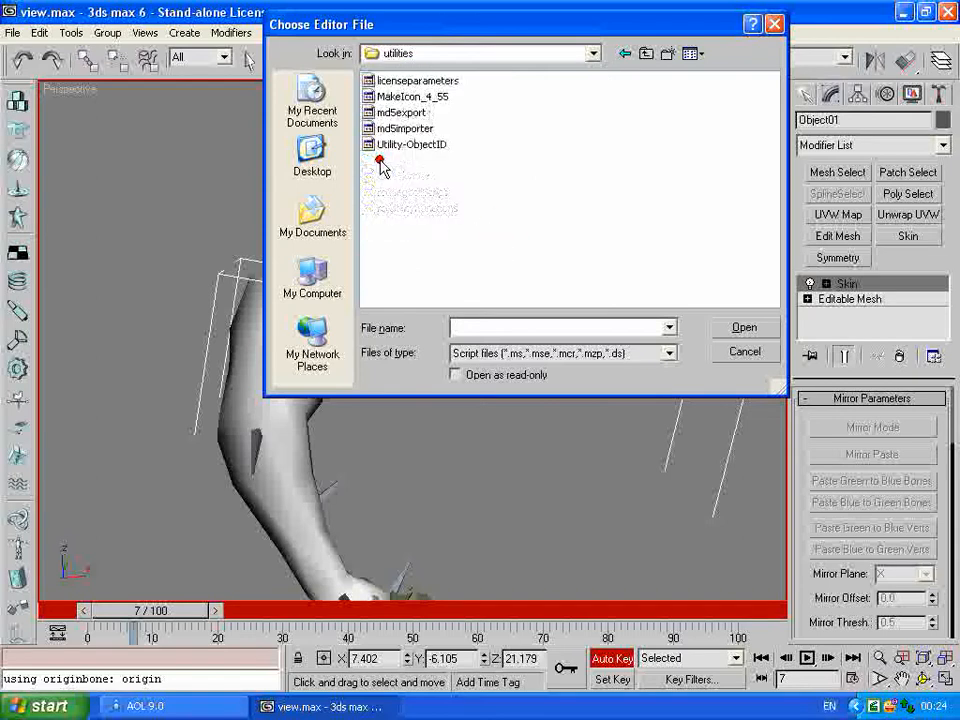
pyautogui.doubleClick(401, 113)
pyautogui.moveTo(461, 158); pyautogui.dragTo(783, 54)
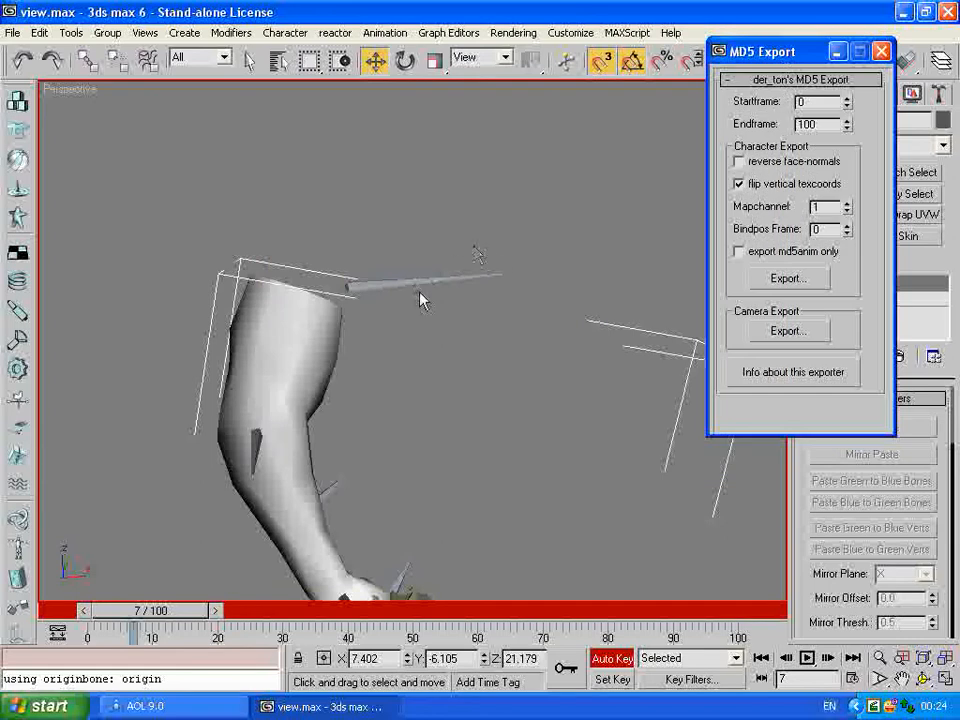
# Step: Go to frame 8, set the MD5 export's end frame to 8 and restrict it to md5anim only
pyautogui.moveTo(149, 614); pyautogui.dragTo(160, 618)
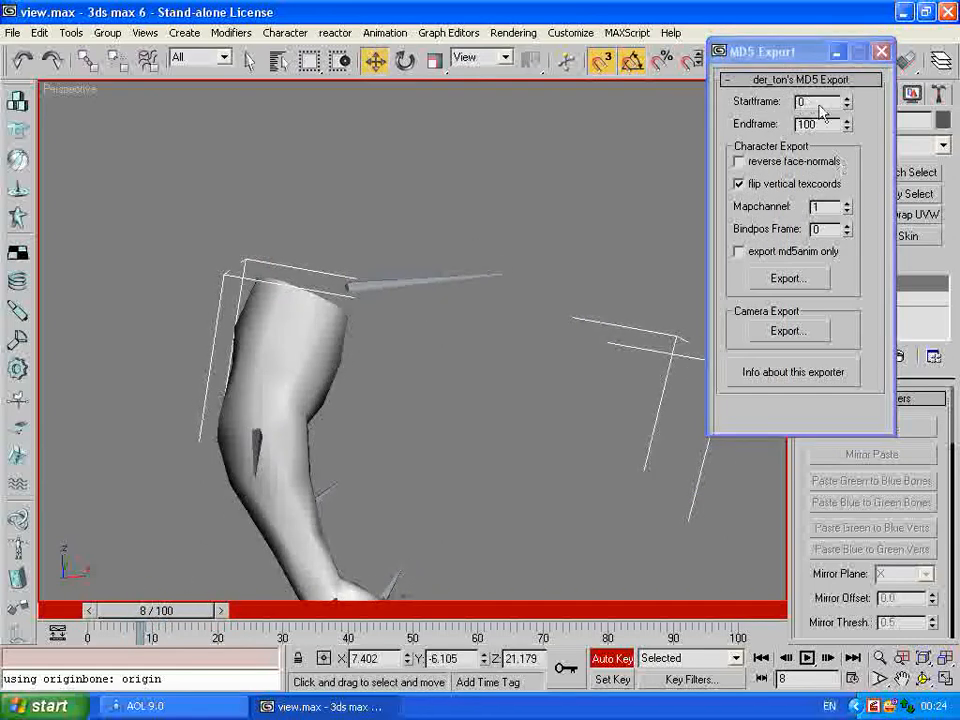
pyautogui.moveTo(830, 124); pyautogui.dragTo(725, 128)
pyautogui.write('8')
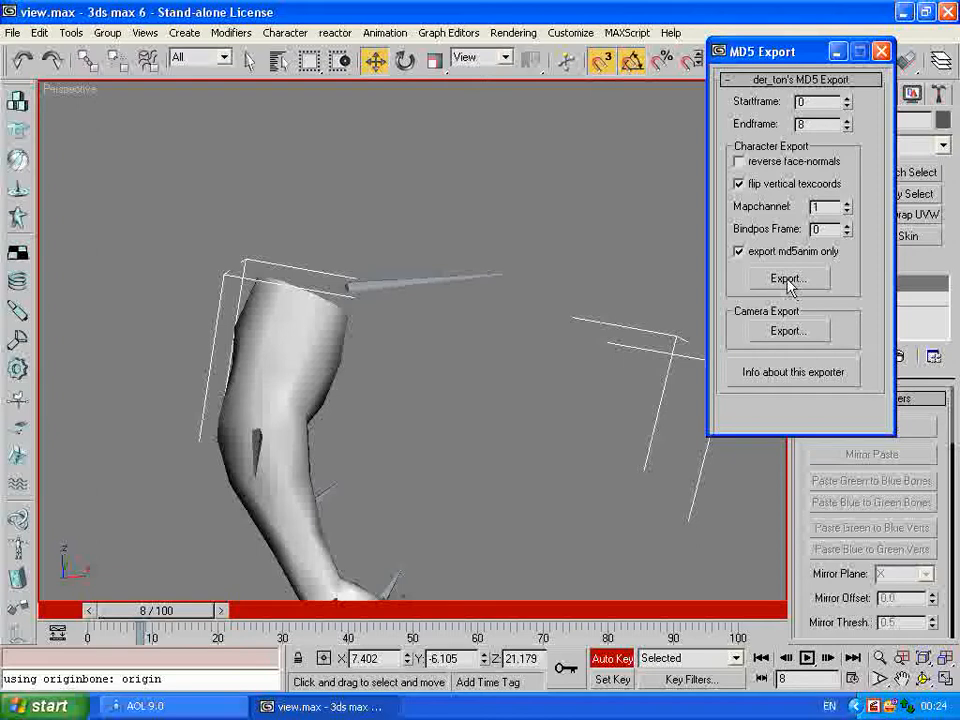
pyautogui.click(789, 281)
pyautogui.click(593, 54)
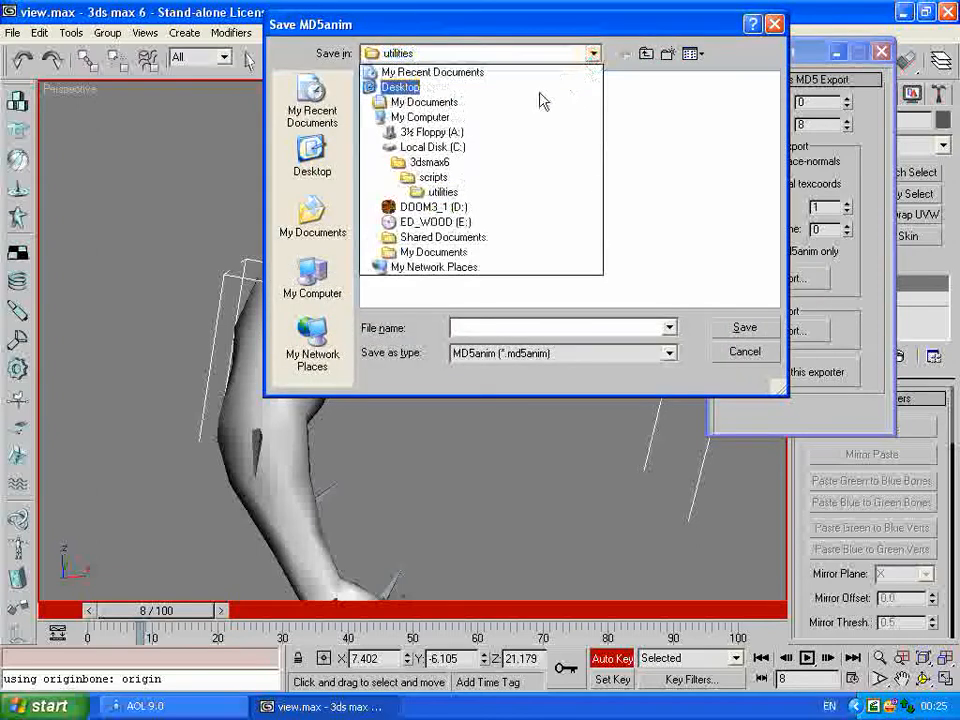
pyautogui.click(463, 100)
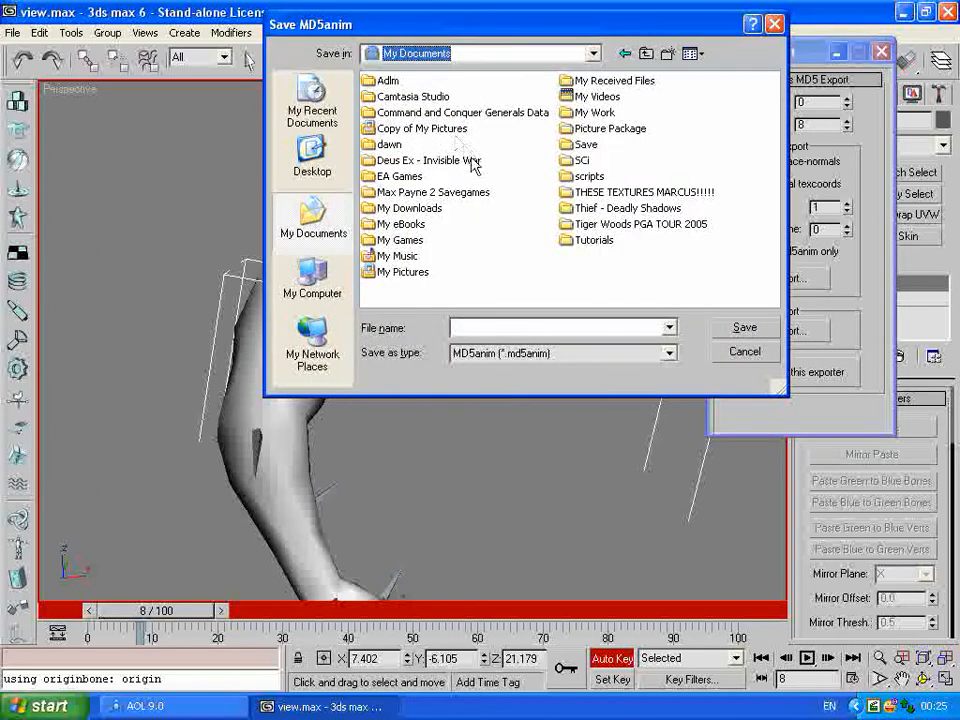
pyautogui.click(540, 56)
pyautogui.click(430, 86)
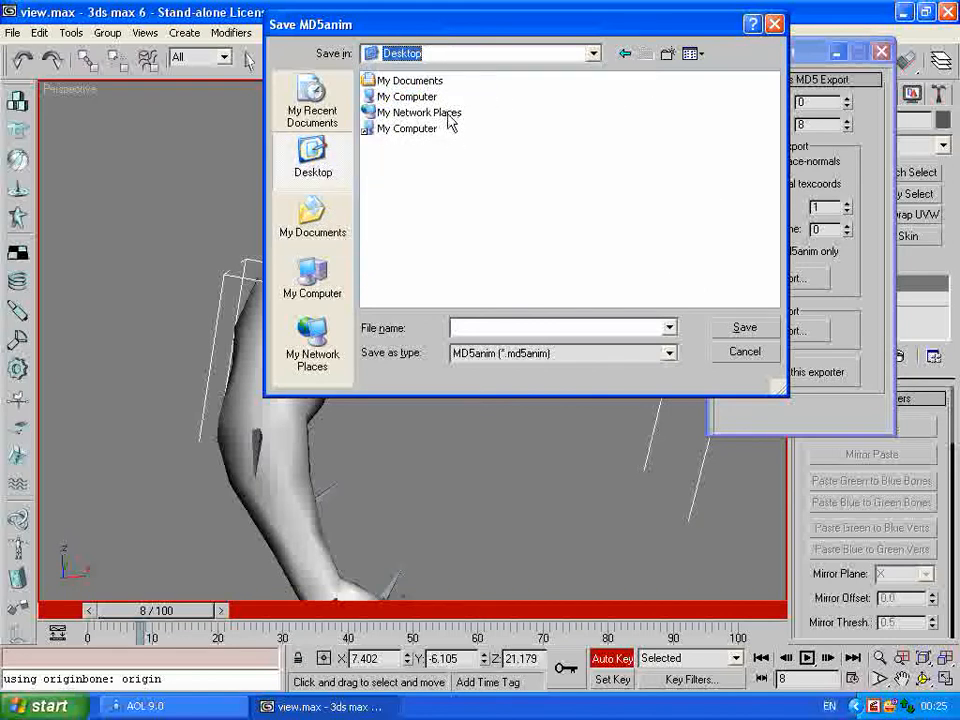
pyautogui.click(774, 23)
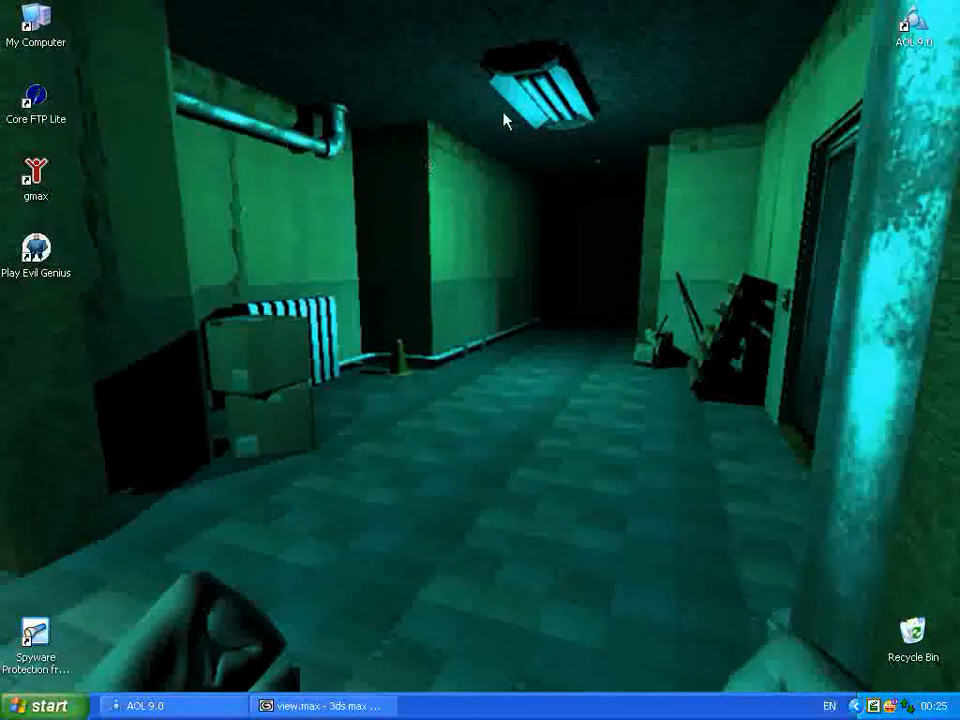
# Step: Switch to the Windows desktop and create a folder named models there
pyautogui.rightClick(513, 120)
pyautogui.click(500, 122)
pyautogui.rightClick(511, 134)
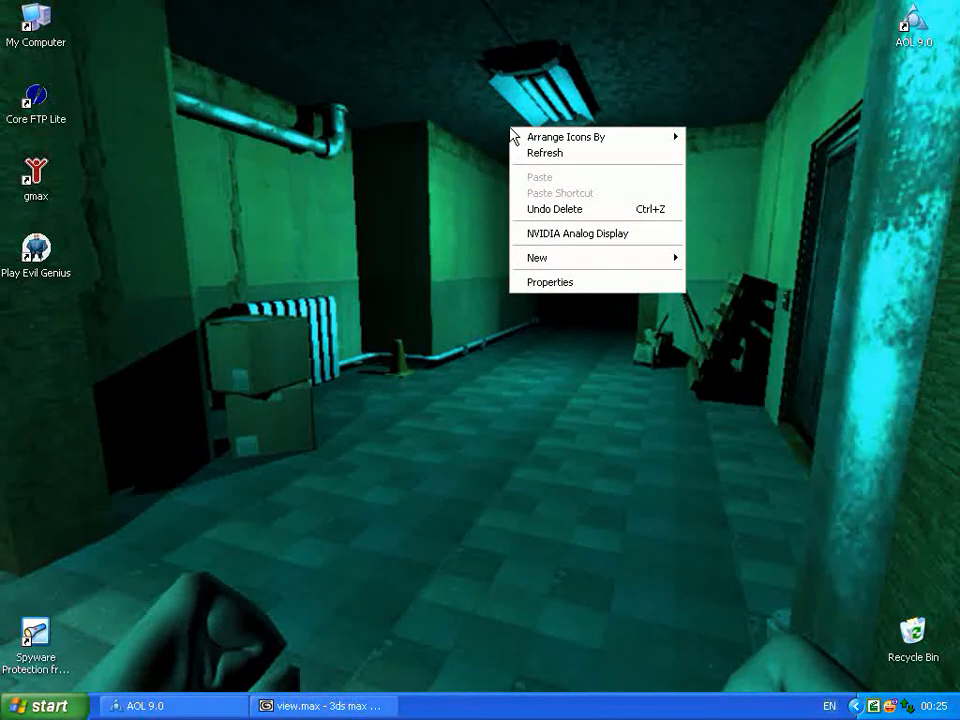
pyautogui.moveTo(583, 262)
pyautogui.click(730, 258)
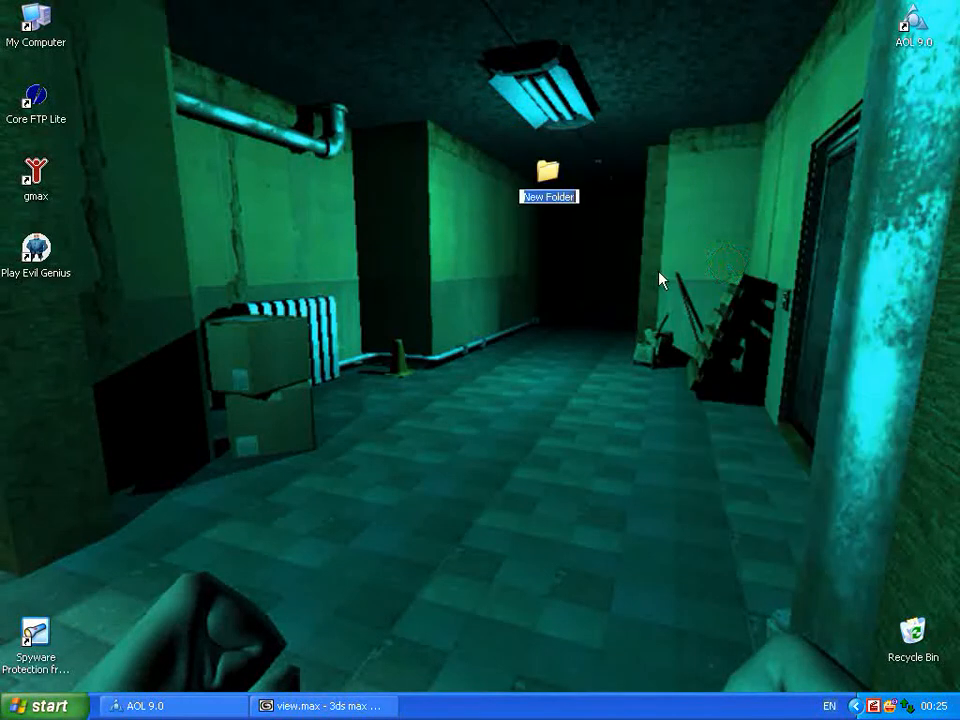
pyautogui.write('m')
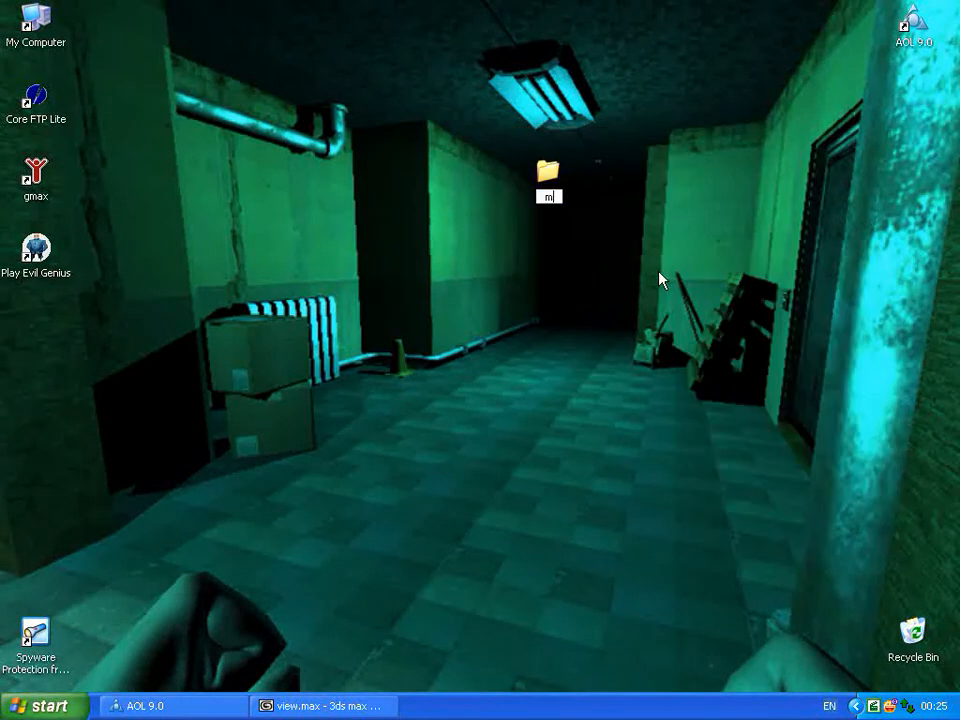
pyautogui.write('odels')
pyautogui.click(617, 251)
# Step: Open the models folder and create a subfolder named md5 in it
pyautogui.doubleClick(540, 178)
pyautogui.rightClick(558, 188)
pyautogui.click(619, 341)
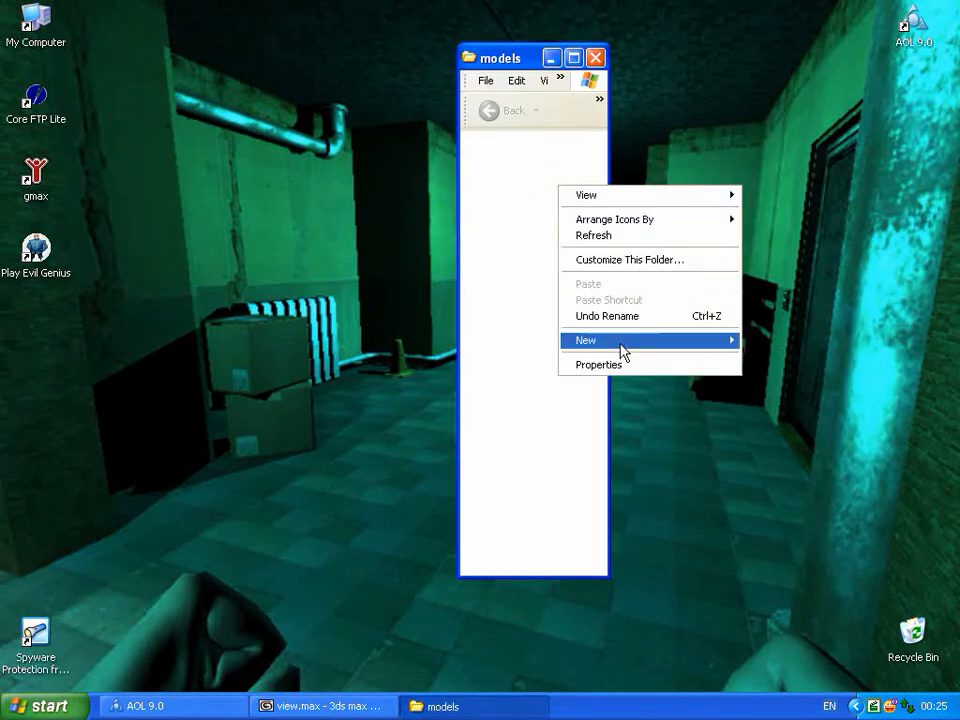
pyautogui.click(790, 342)
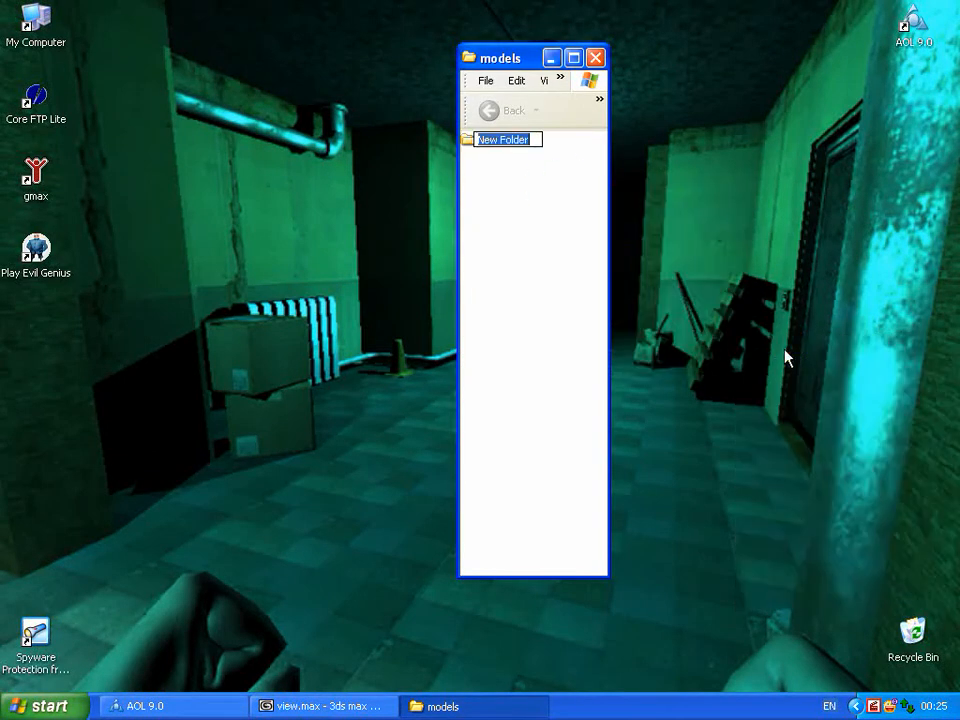
pyautogui.write('m')
pyautogui.click(544, 305)
# Step: Create a second subfolder named items inside the models folder
pyautogui.rightClick(544, 304)
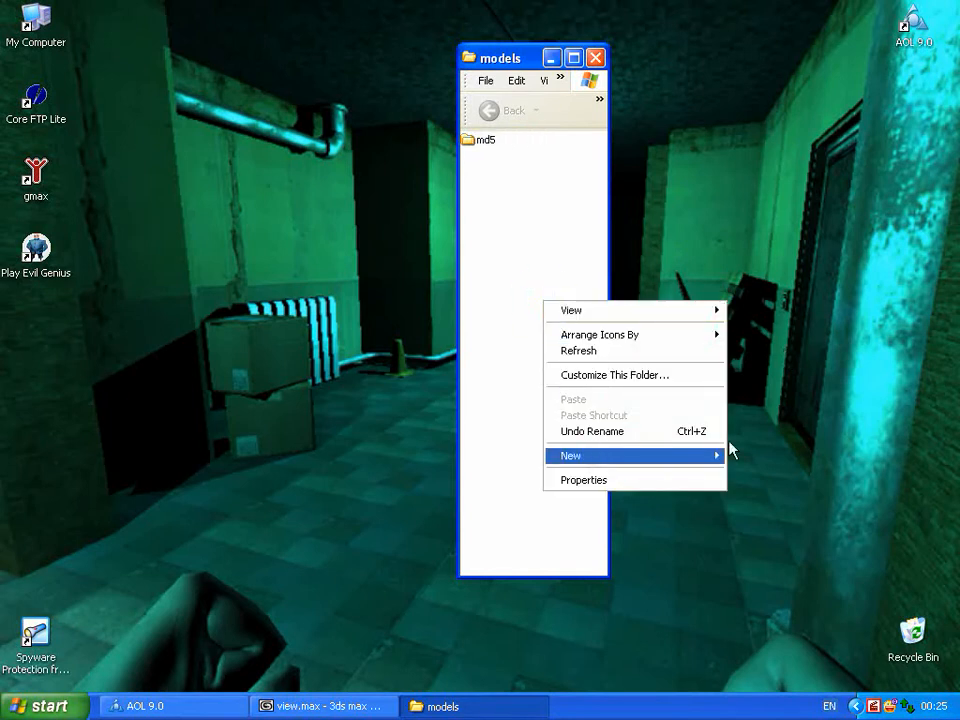
pyautogui.moveTo(700, 452)
pyautogui.click(799, 197)
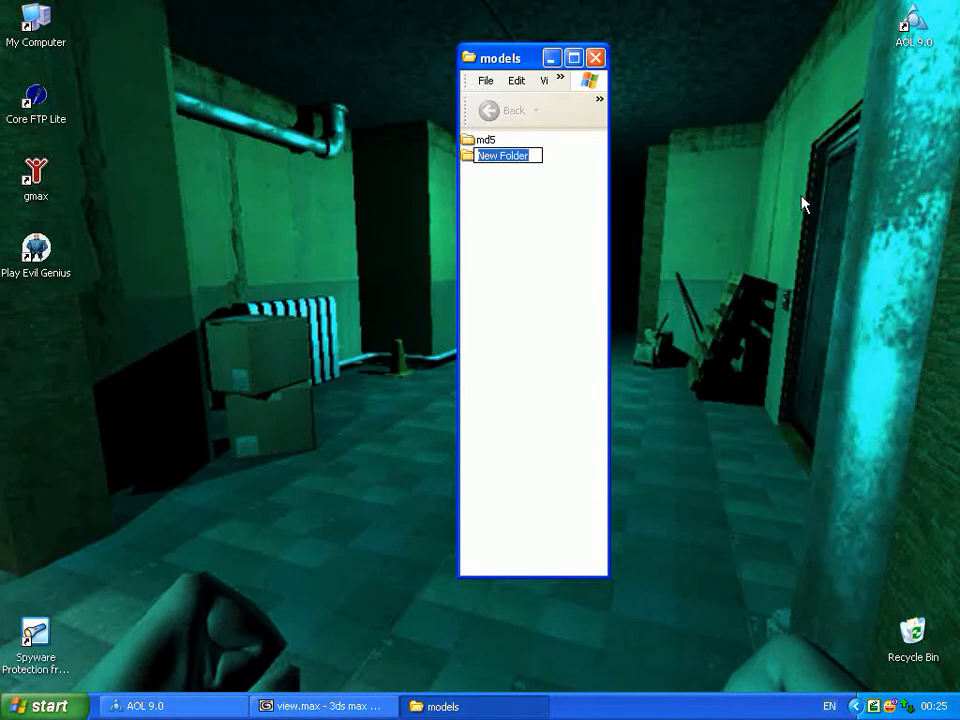
pyautogui.write('items')
# Step: Open the items folder and create a subfolder named colt_world in it
pyautogui.doubleClick(486, 157)
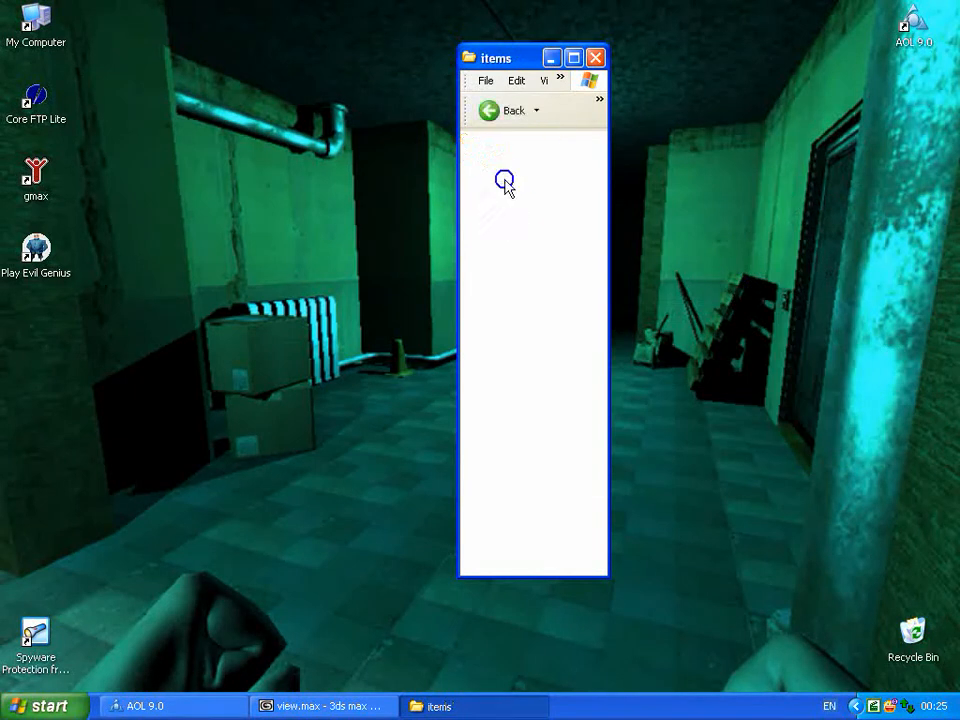
pyautogui.rightClick(505, 180)
pyautogui.moveTo(567, 340)
pyautogui.click(754, 334)
pyautogui.write('c')
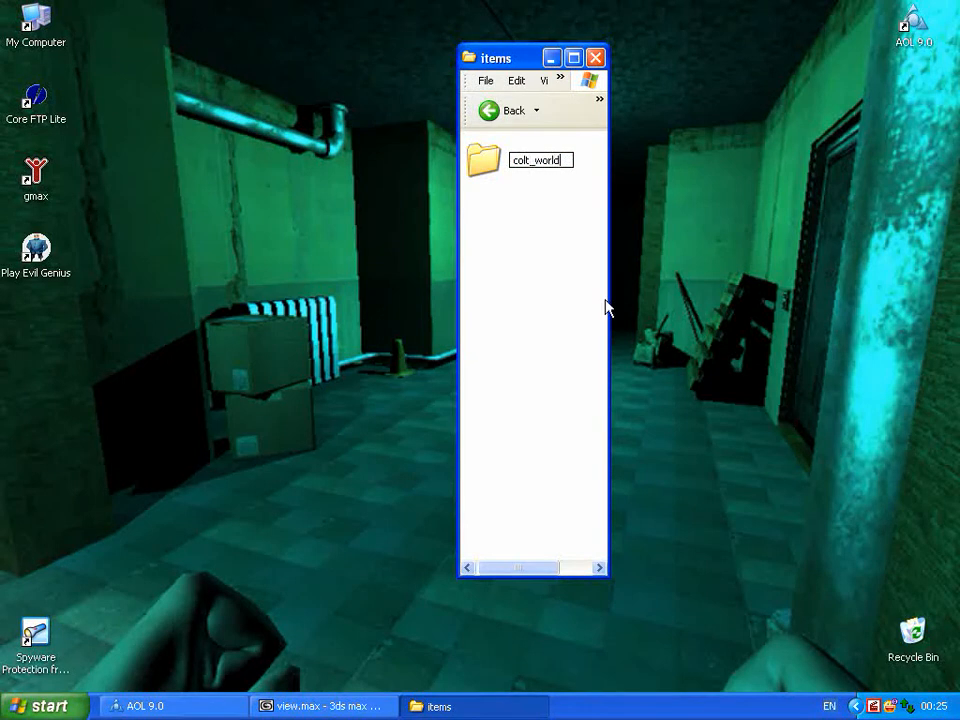
pyautogui.write('olt_world')
pyautogui.press('Return')
# Step: Return to the models folder, open md5 and create a subfolder named weapons in it
pyautogui.click(500, 111)
pyautogui.doubleClick(483, 157)
pyautogui.rightClick(510, 197)
pyautogui.moveTo(546, 350)
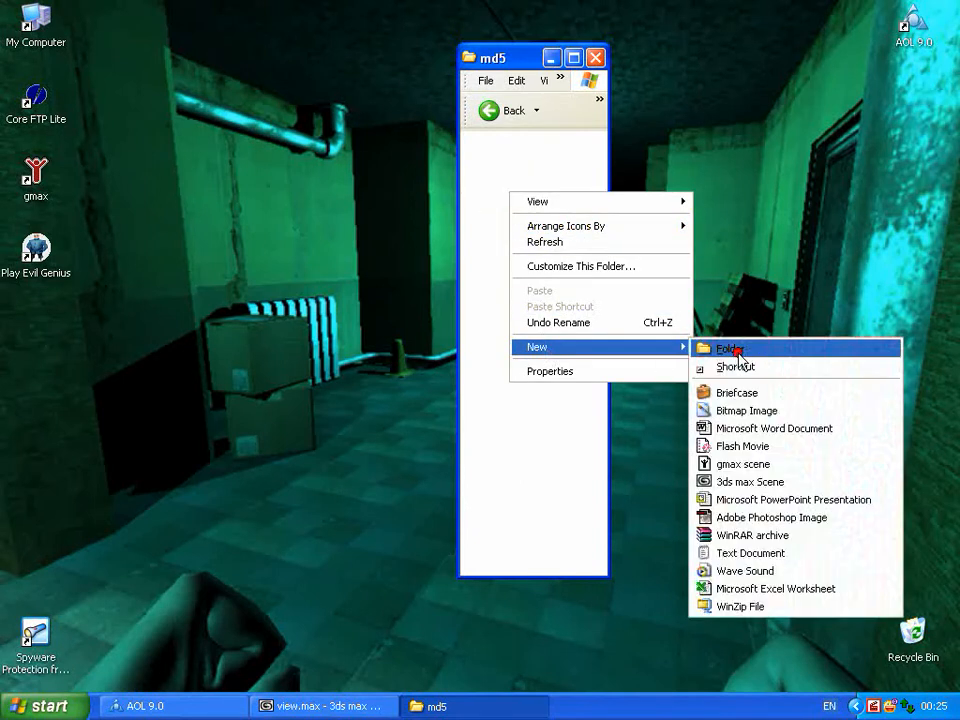
pyautogui.click(733, 349)
pyautogui.write('wea')
pyautogui.click(570, 214)
# Step: Open the weapons folder and create a subfolder named pistol_world in it
pyautogui.doubleClick(525, 168)
pyautogui.rightClick(546, 204)
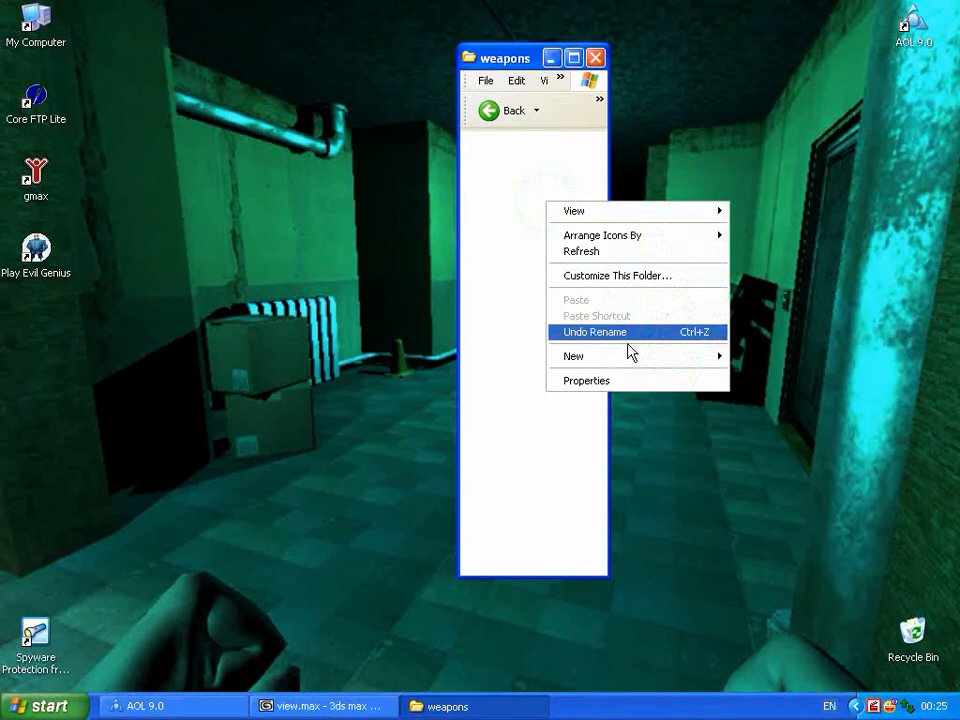
pyautogui.moveTo(636, 356)
pyautogui.click(769, 359)
pyautogui.write('pistol_world')
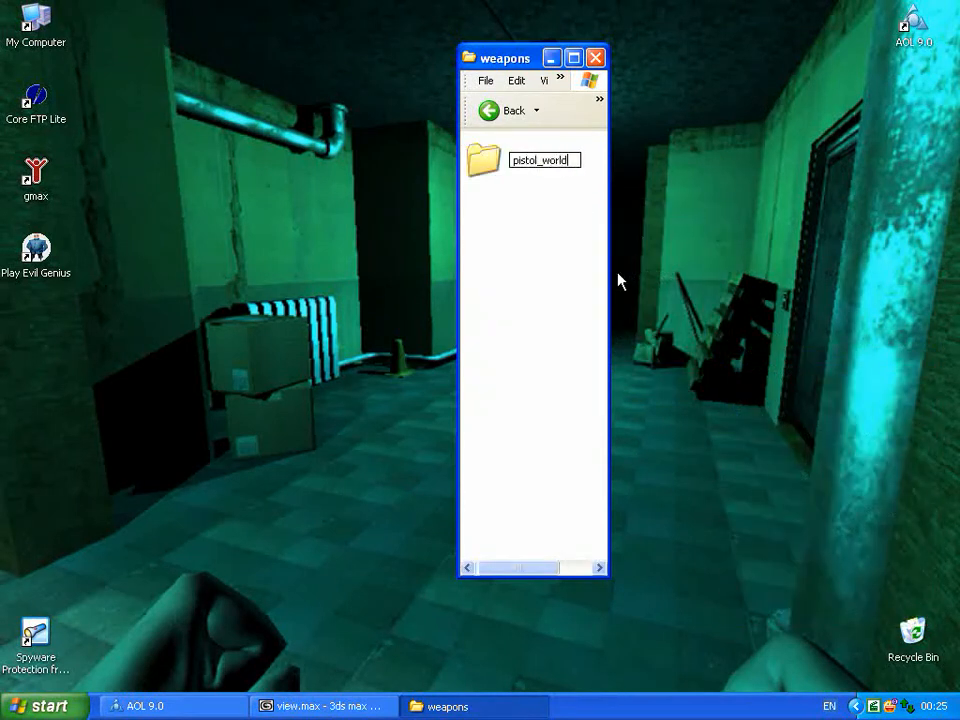
pyautogui.click(538, 261)
# Step: Create a second subfolder named pistol_view inside the weapons folder
pyautogui.rightClick(538, 261)
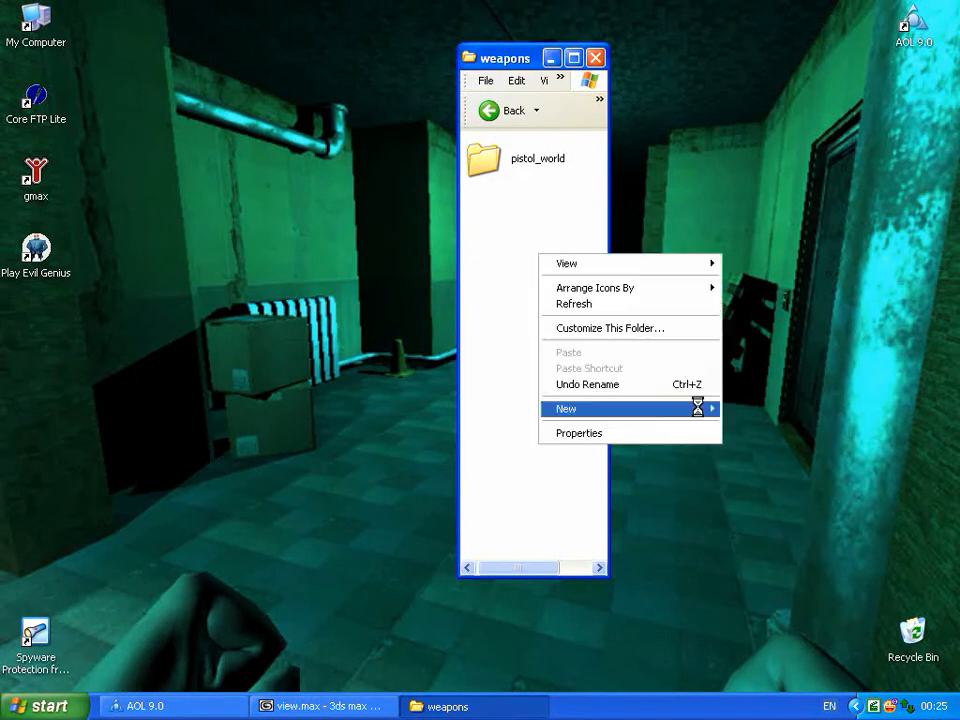
pyautogui.moveTo(709, 411)
pyautogui.click(769, 407)
pyautogui.write('pistol_view')
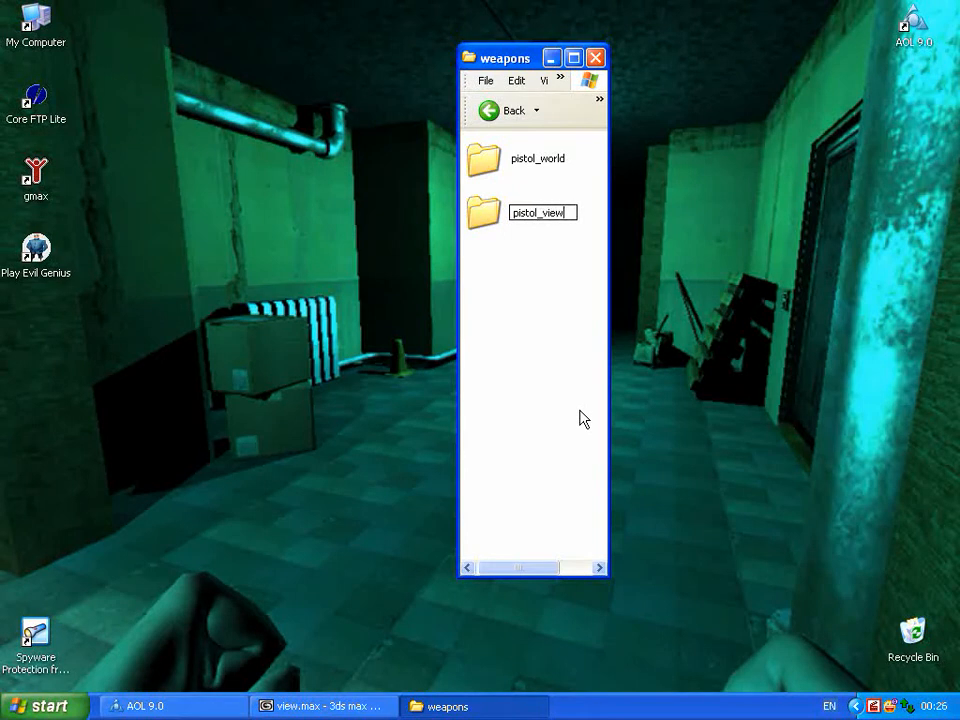
pyautogui.click(940, 688)
# Step: Browse the C: drive through Program Files and Doom 3 to the base folder that holds the pk4 archives
pyautogui.doubleClick(30, 36)
pyautogui.doubleClick(680, 280)
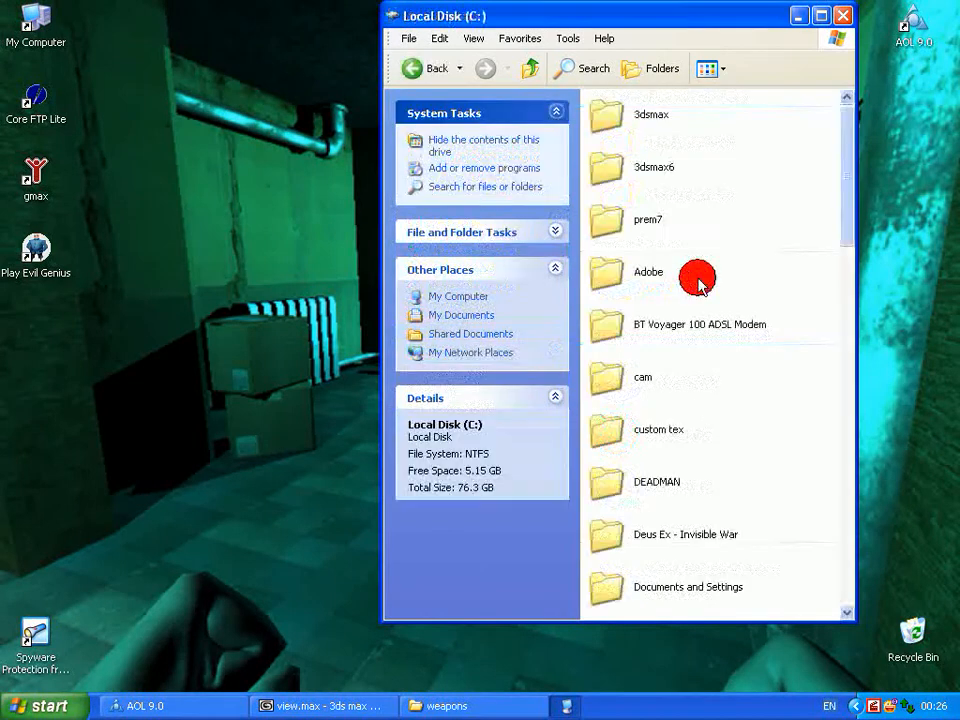
pyautogui.scroll(-4, 692, 350)
pyautogui.doubleClick(666, 453)
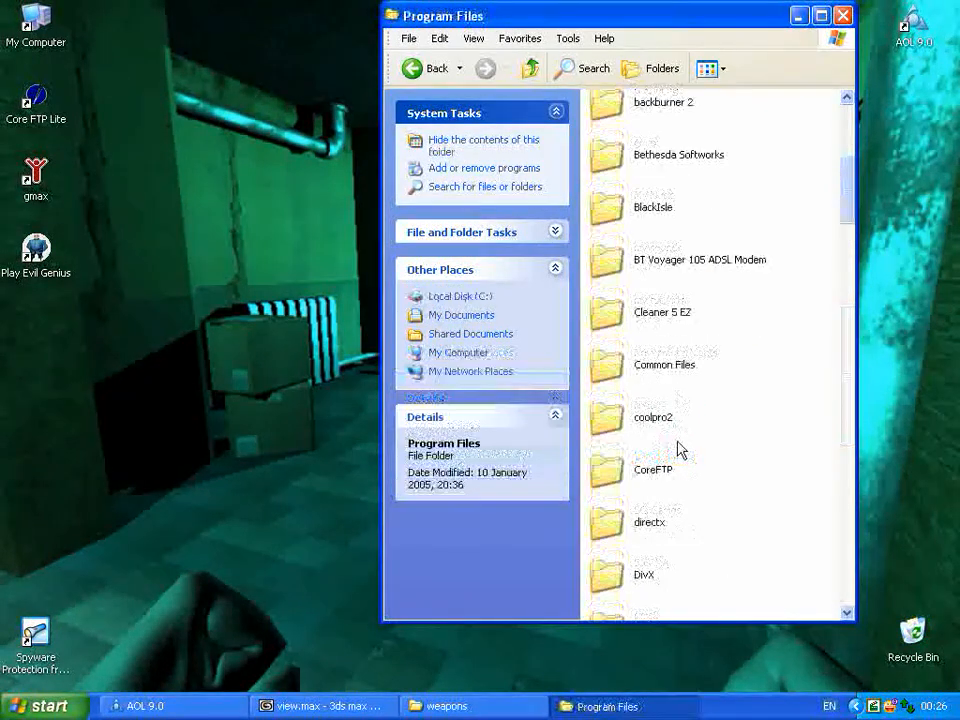
pyautogui.scroll(-3, 665, 370)
pyautogui.doubleClick(643, 493)
pyautogui.doubleClick(613, 118)
pyautogui.scroll(-5, 666, 300)
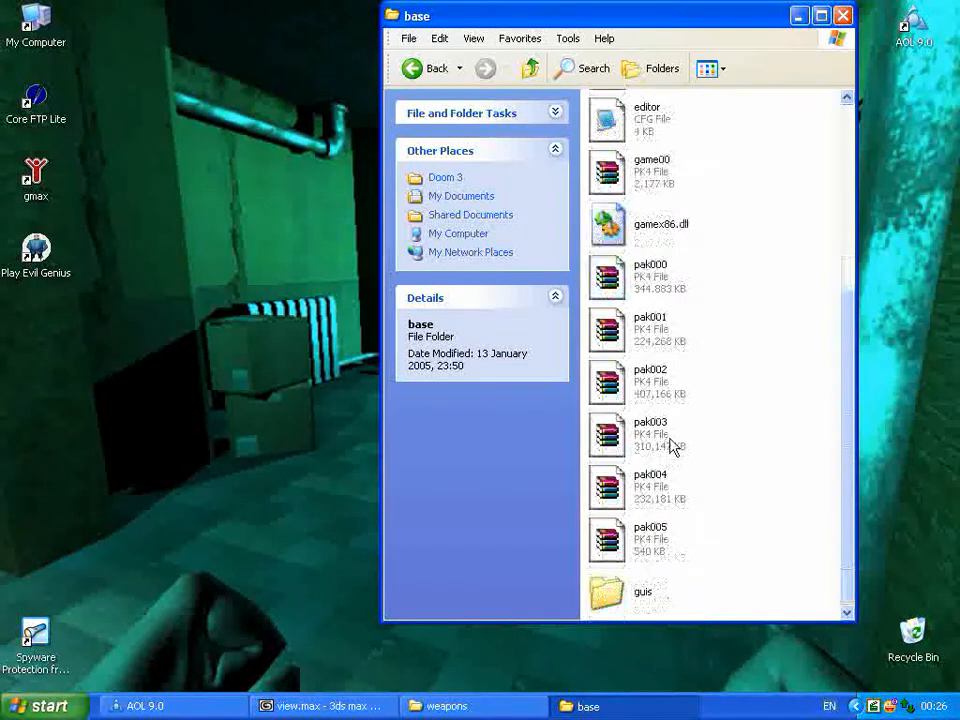
# Step: Open the pak002.pk4 archive and examine the animation and mesh files in its models/md5/weapons/pistol_view folder
pyautogui.doubleClick(668, 381)
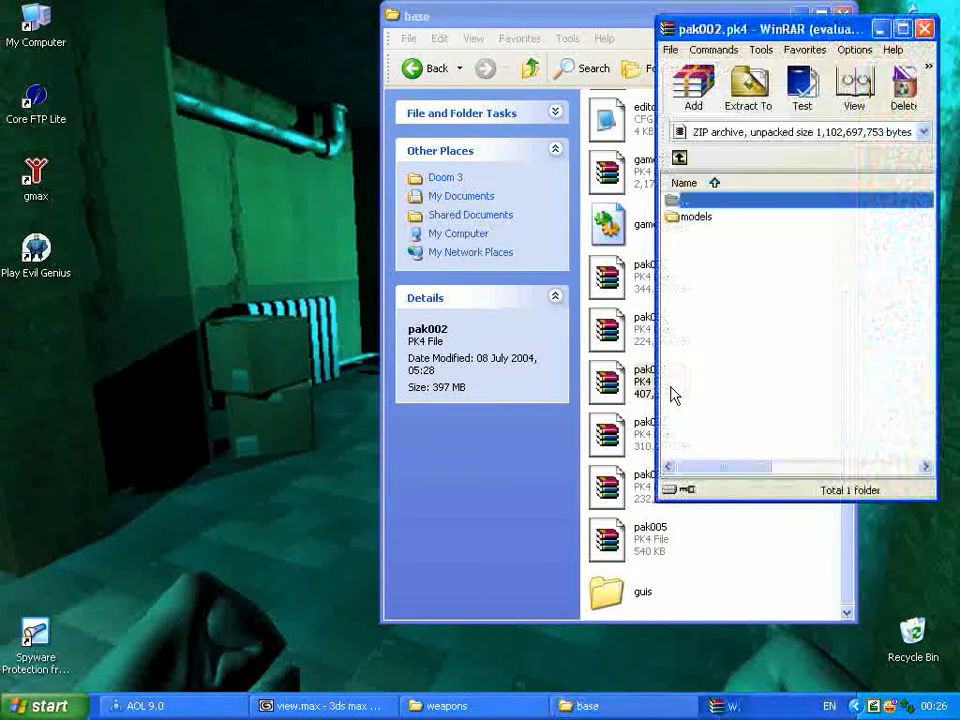
pyautogui.click(897, 274)
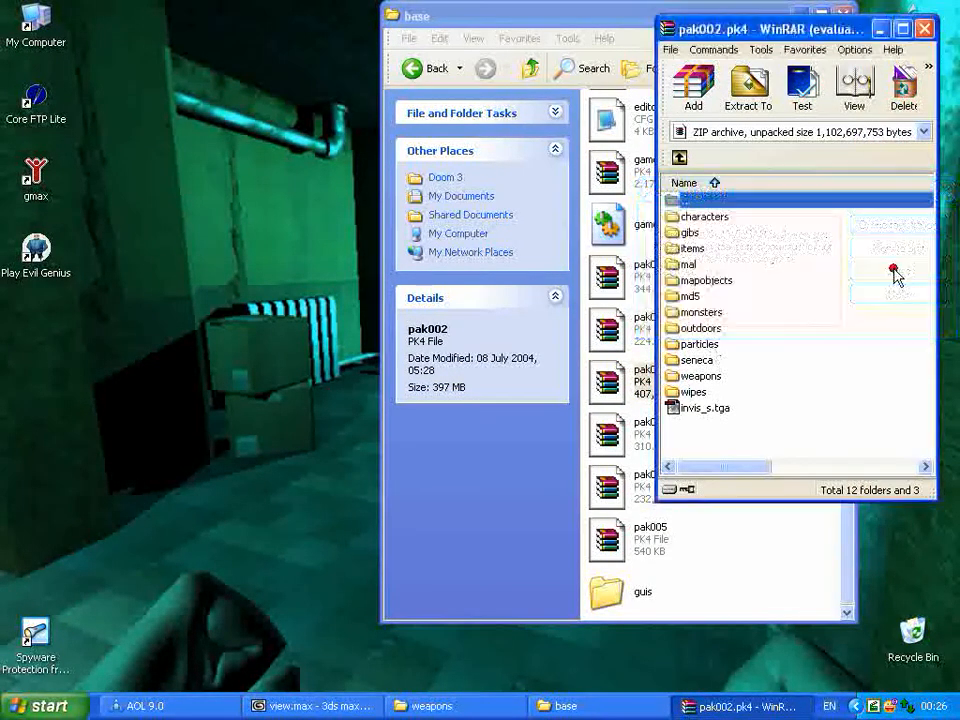
pyautogui.doubleClick(683, 294)
pyautogui.doubleClick(713, 374)
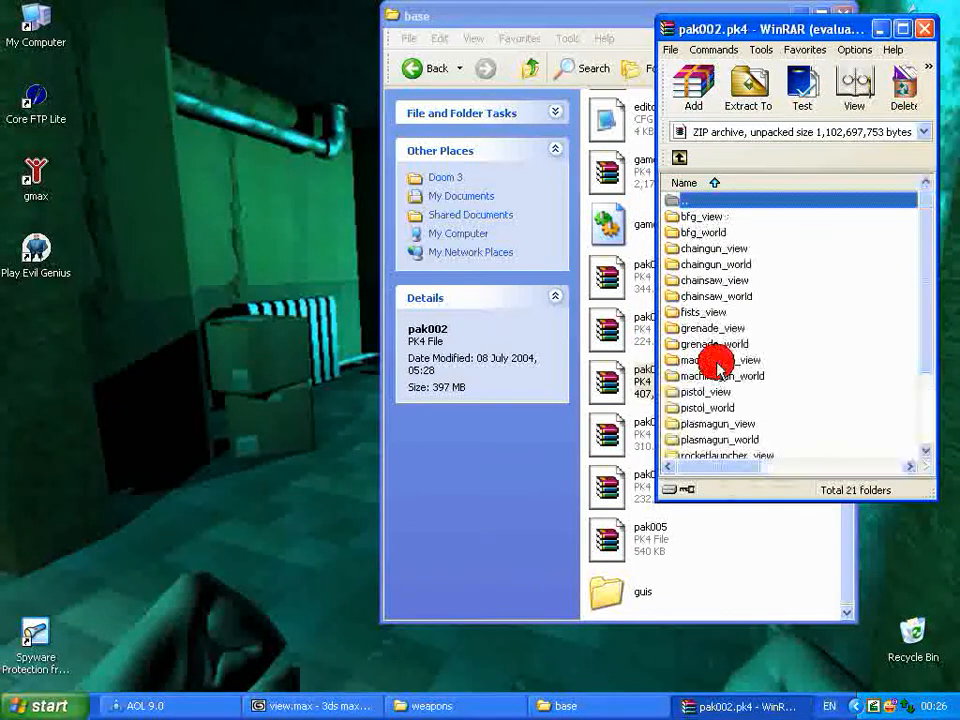
pyautogui.scroll(-1, 732, 335)
pyautogui.doubleClick(720, 345)
pyautogui.moveTo(612, 13); pyautogui.dragTo(376, 13)
pyautogui.moveTo(820, 406); pyautogui.dragTo(713, 285)
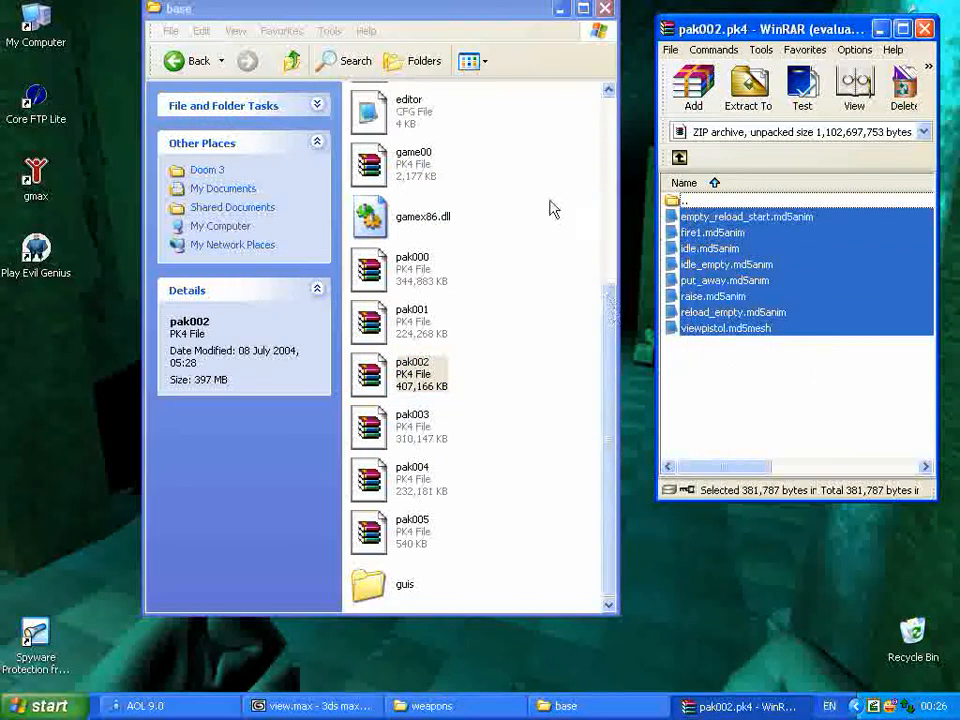
# Step: Close the base folder window and place the weapons folder window beside the archive window
pyautogui.click(604, 9)
pyautogui.click(526, 205)
pyautogui.moveTo(510, 58); pyautogui.dragTo(532, 34)
# Step: Trace the archive's folder path up to models and back down through md5 to weapons
pyautogui.click(679, 157)
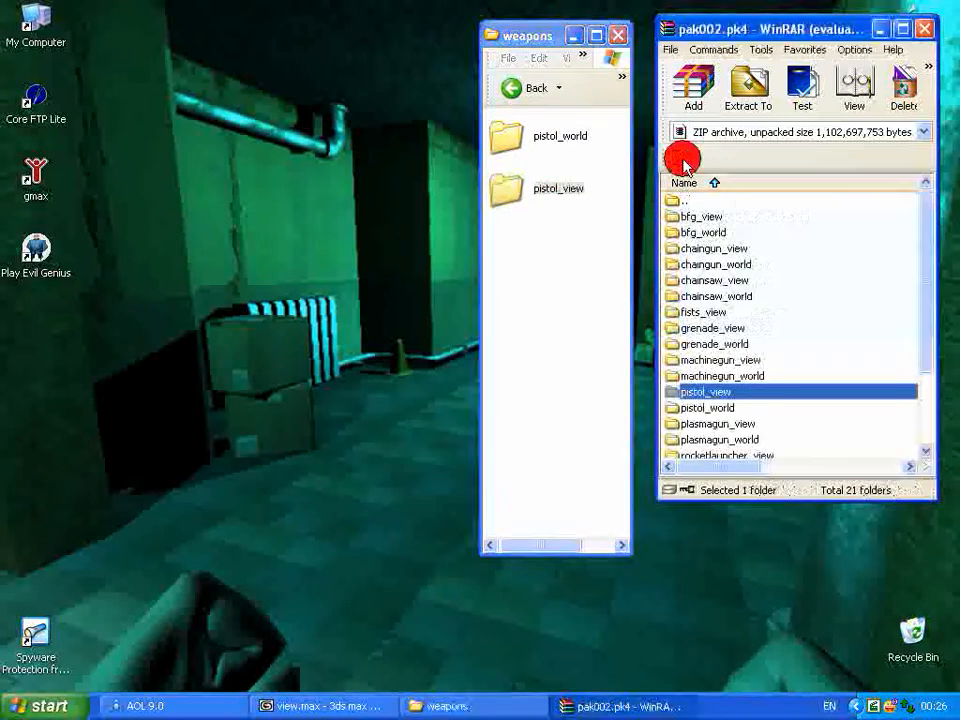
pyautogui.click(679, 157)
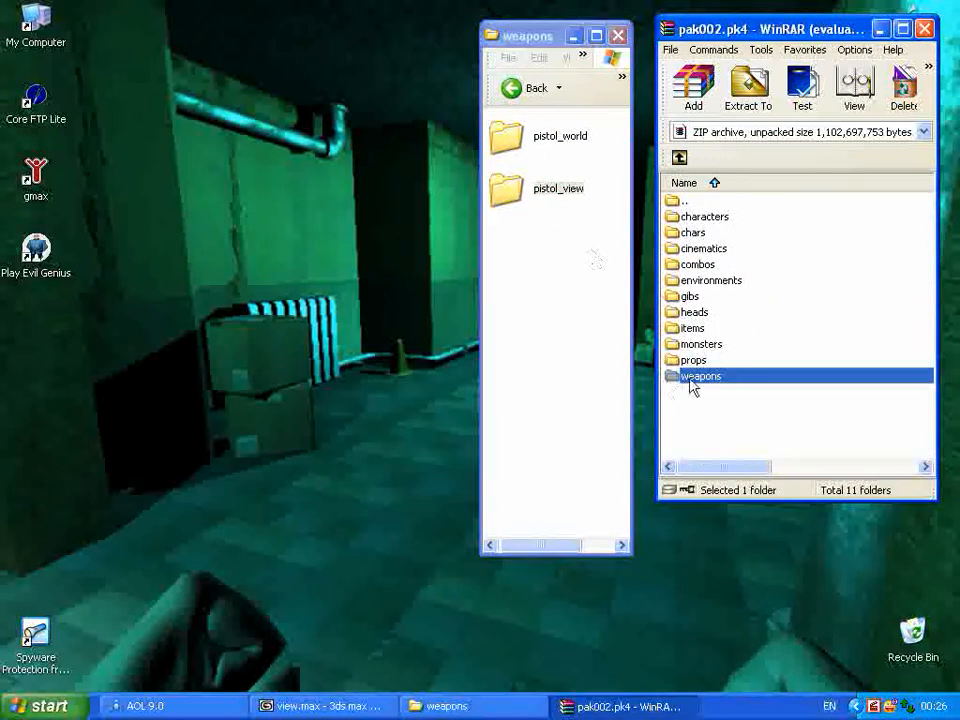
pyautogui.click(683, 160)
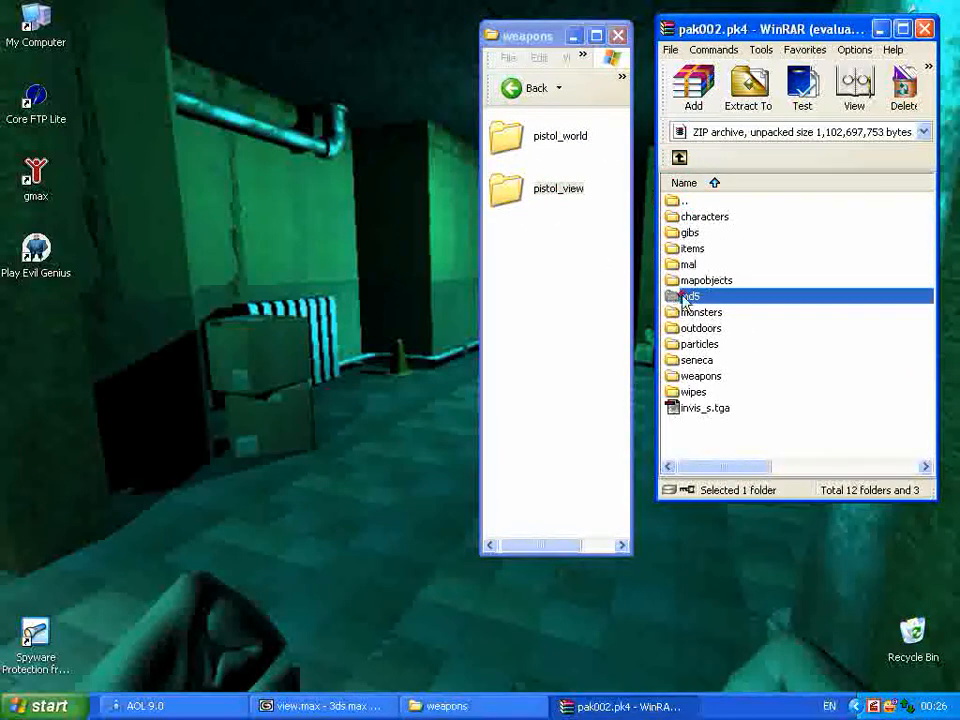
pyautogui.doubleClick(687, 296)
pyautogui.doubleClick(684, 376)
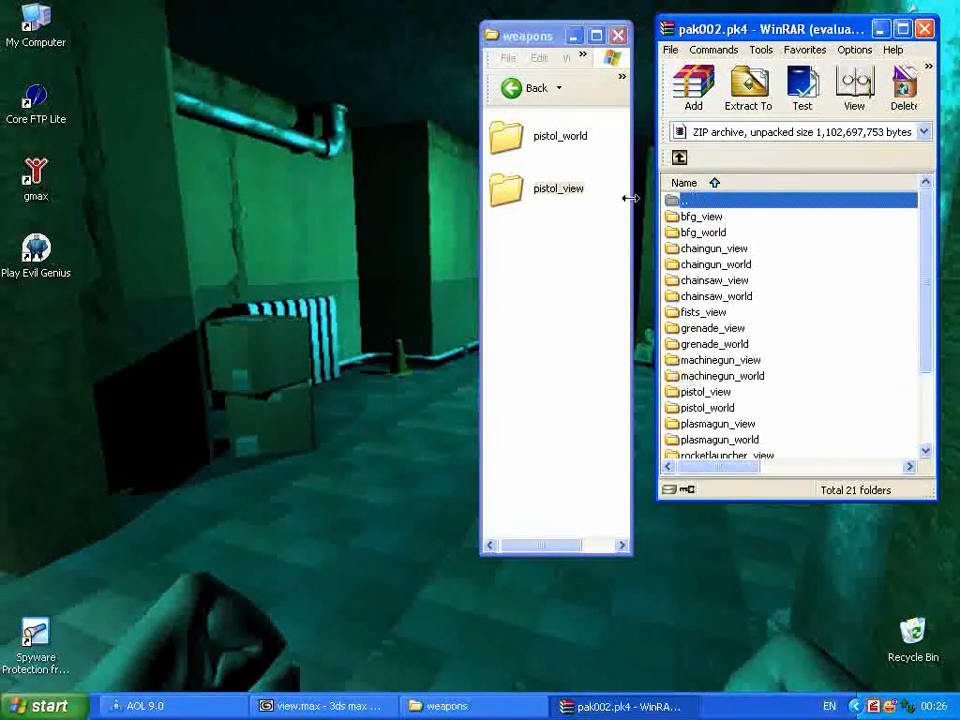
# Step: Retrace the matching path in the new folder structure from models through md5 to weapons
pyautogui.click(511, 88)
pyautogui.click(511, 89)
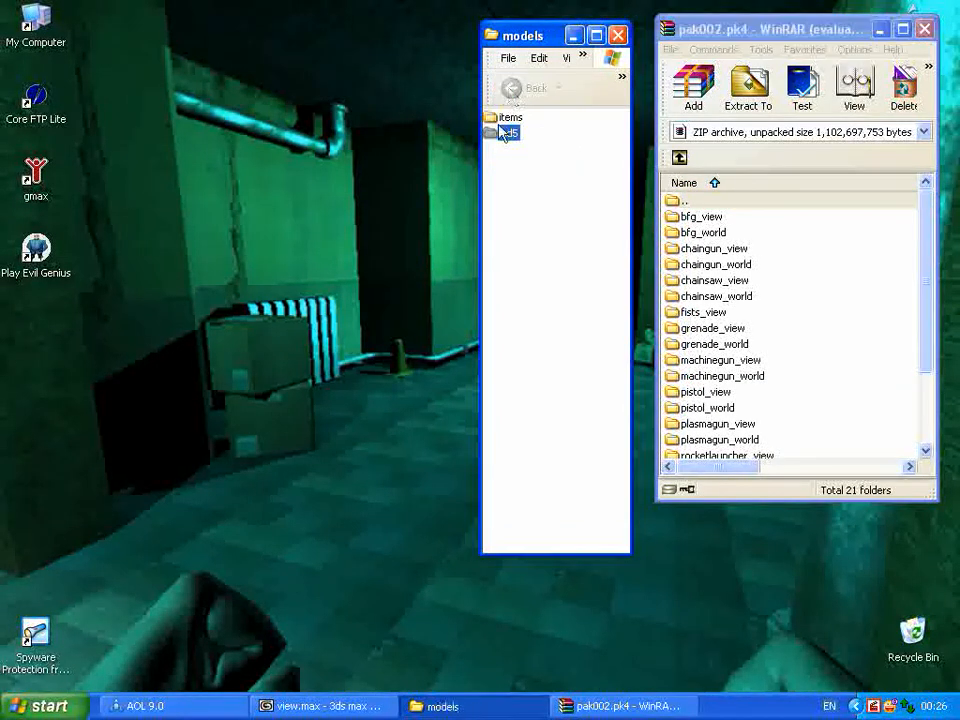
pyautogui.doubleClick(508, 134)
pyautogui.doubleClick(510, 152)
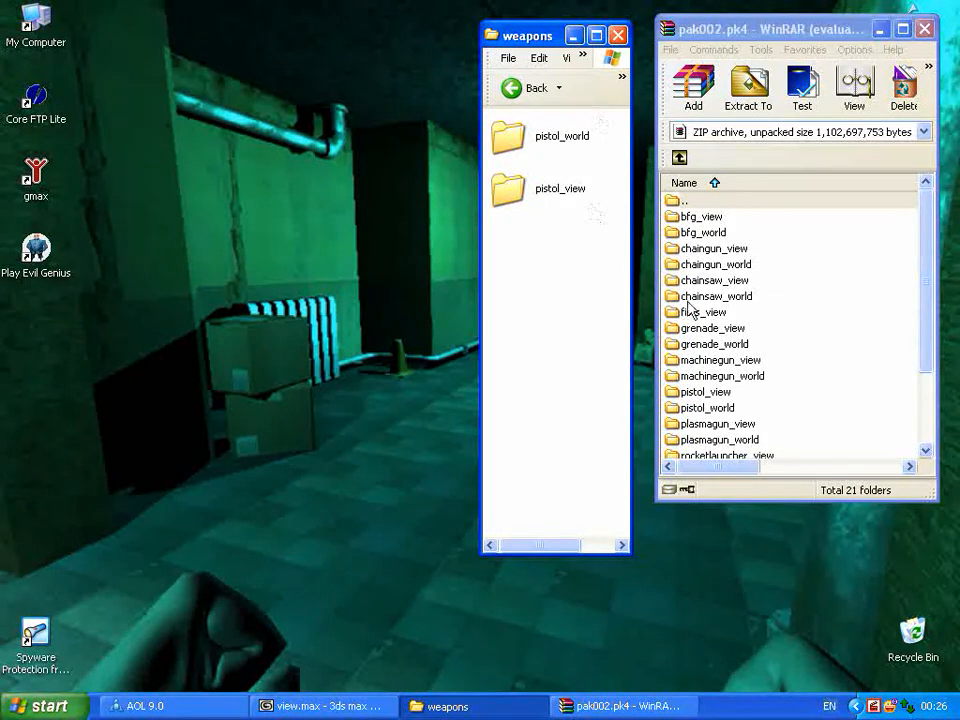
# Step: Compare the archive's pistol_view and pistol_world folders with those in the new weapons folder
pyautogui.moveTo(924, 335); pyautogui.dragTo(924, 381)
pyautogui.click(713, 329)
pyautogui.moveTo(705, 343); pyautogui.dragTo(531, 135)
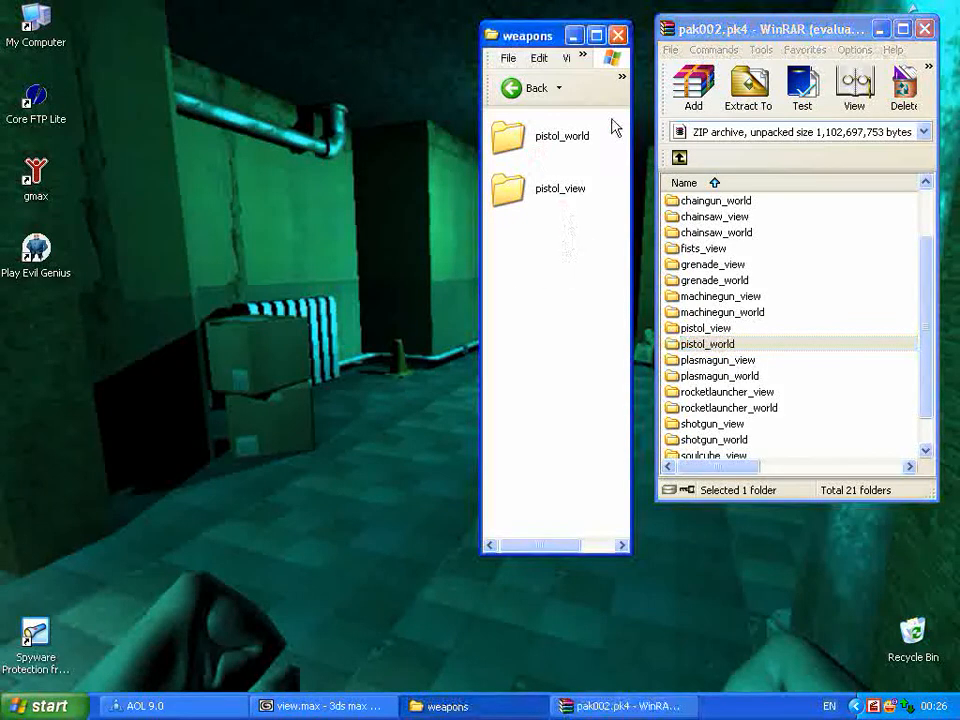
pyautogui.moveTo(532, 40); pyautogui.dragTo(548, 27)
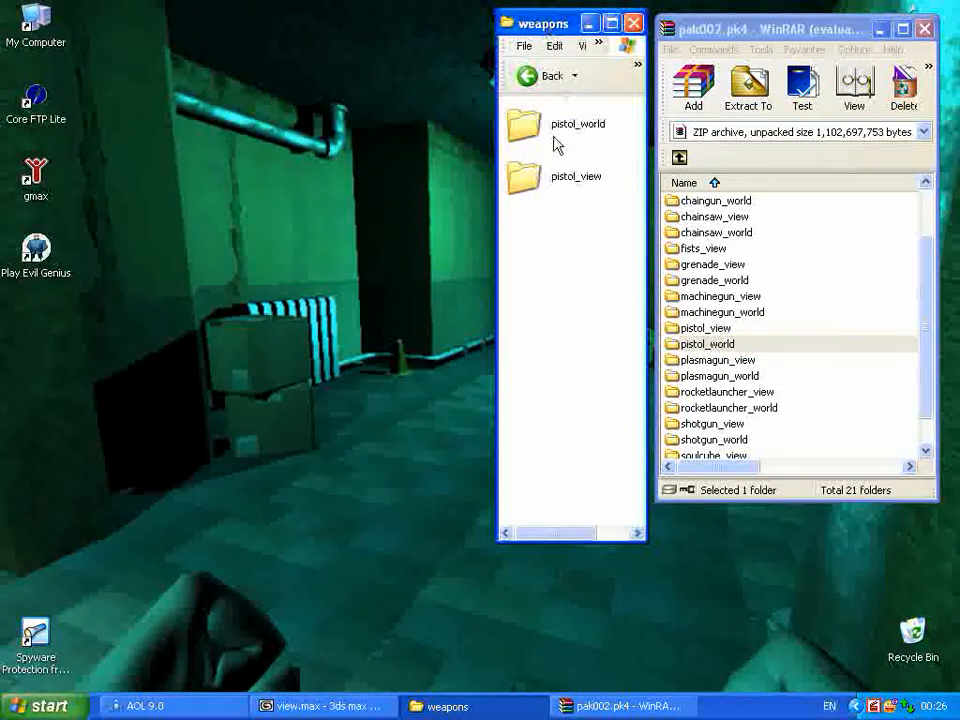
# Step: Switch to 3ds Max, start the MD5anim character export and browse to the desktop's models/md5/weapons/pistol_view folder
pyautogui.click(321, 707)
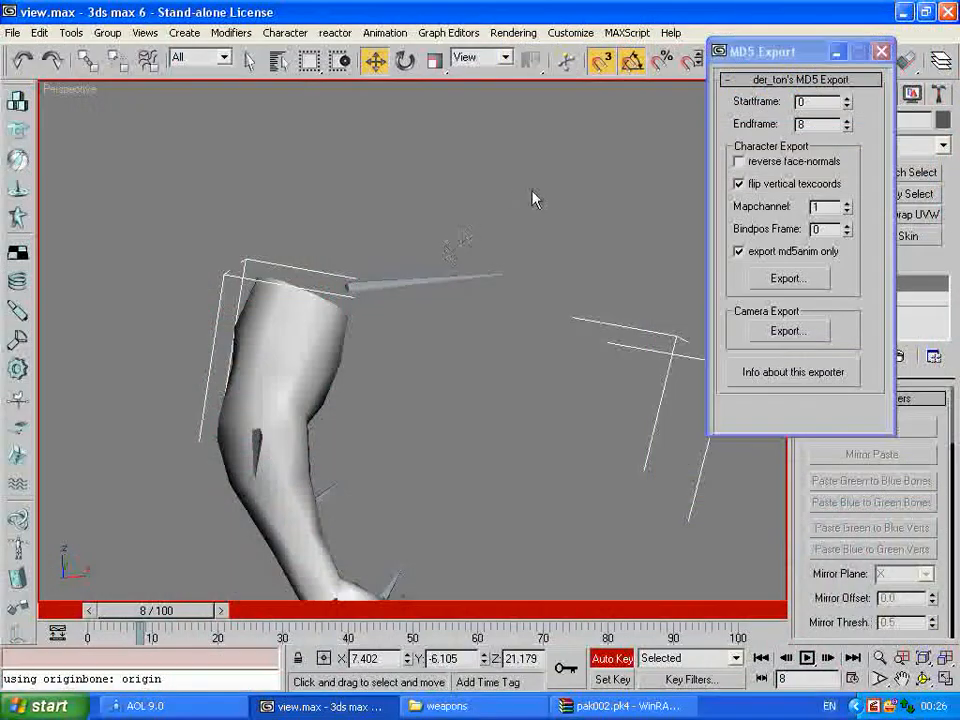
pyautogui.click(799, 276)
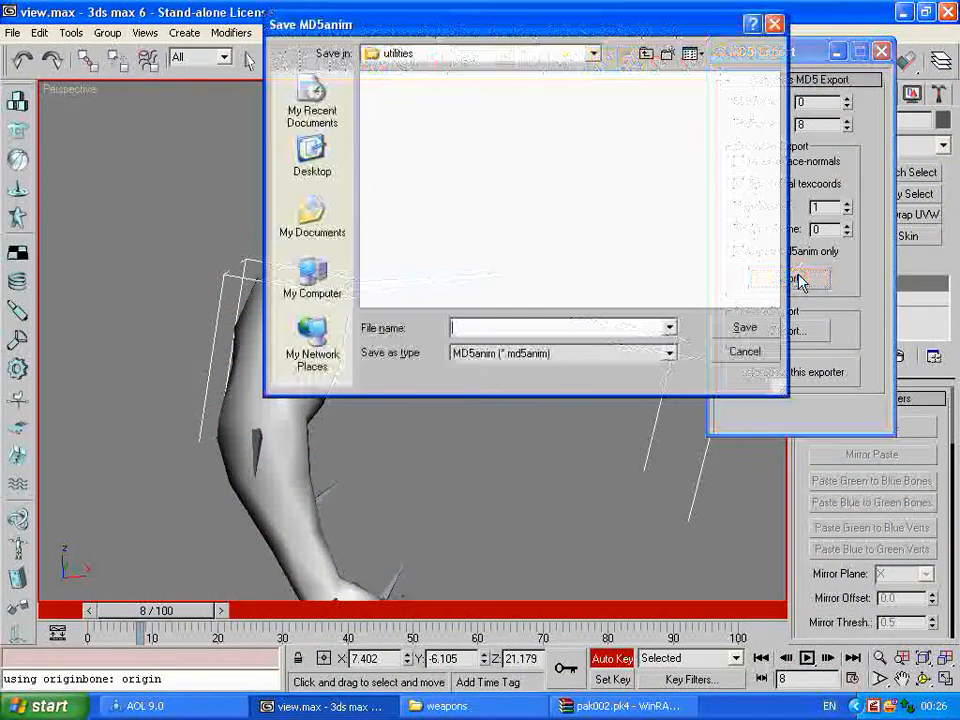
pyautogui.click(645, 54)
pyautogui.click(592, 54)
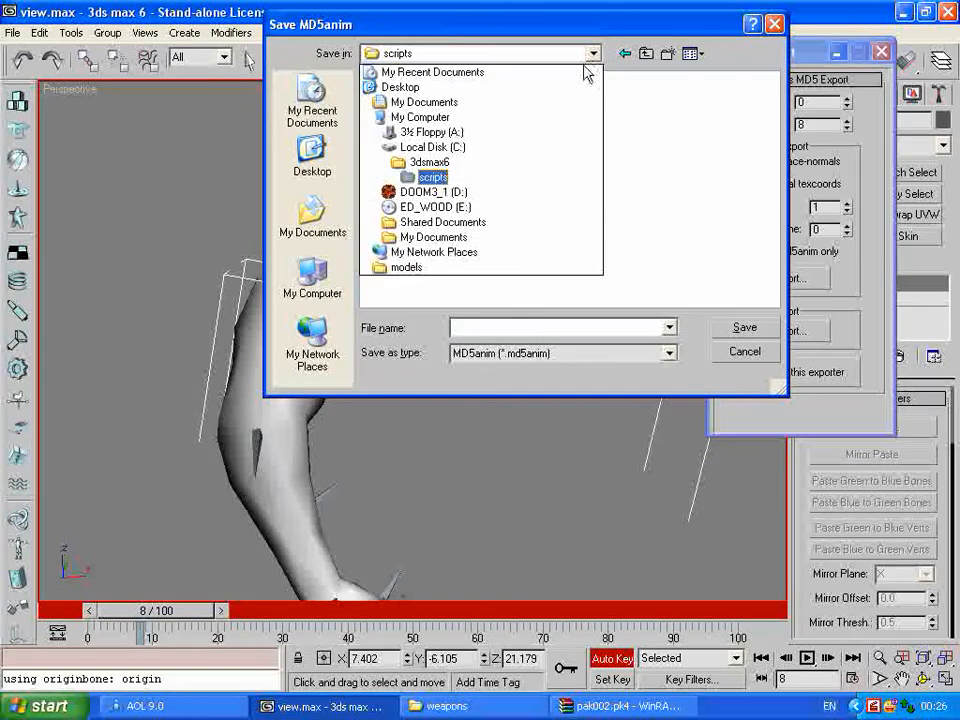
pyautogui.click(514, 90)
pyautogui.doubleClick(392, 129)
pyautogui.doubleClick(388, 97)
pyautogui.doubleClick(395, 82)
pyautogui.doubleClick(395, 80)
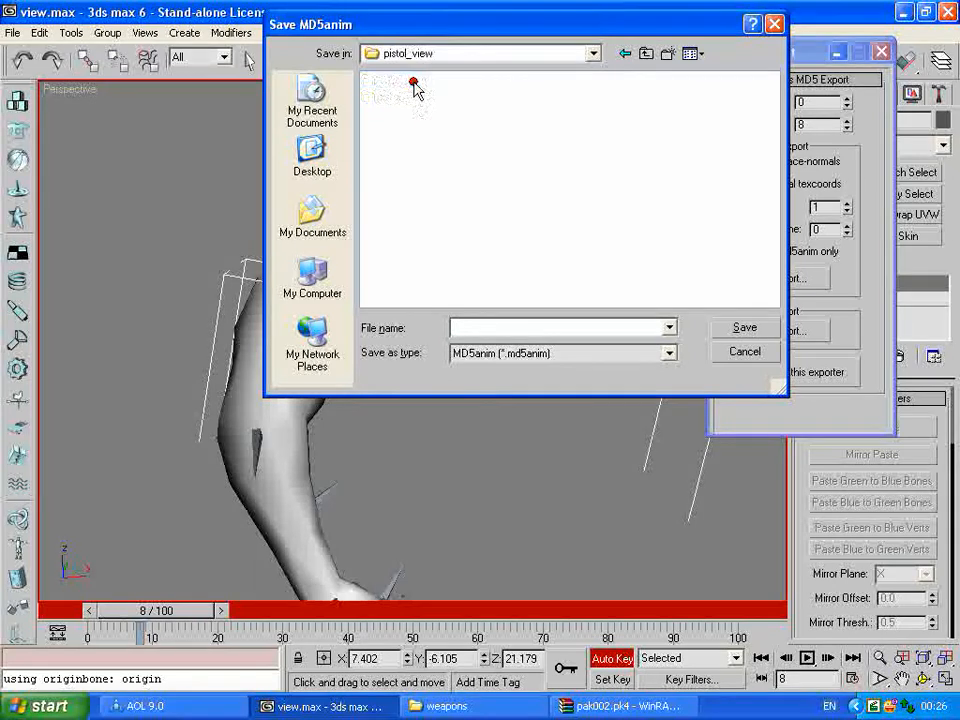
# Step: Save the exported MD5 animation under the file name put_away
pyautogui.click(499, 322)
pyautogui.write('put_away')
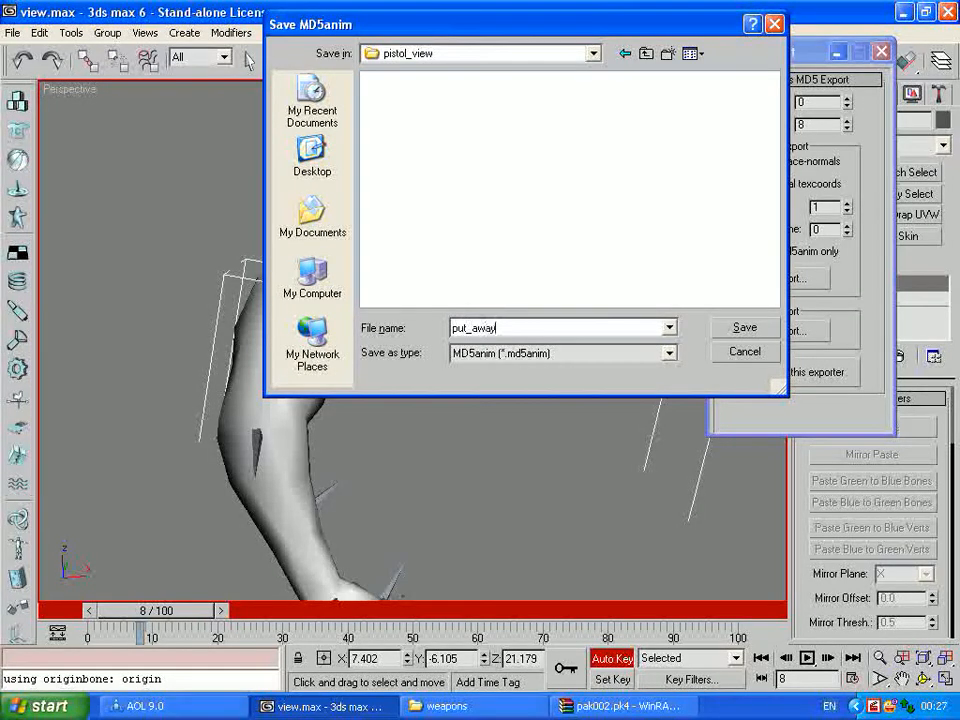
pyautogui.click(739, 329)
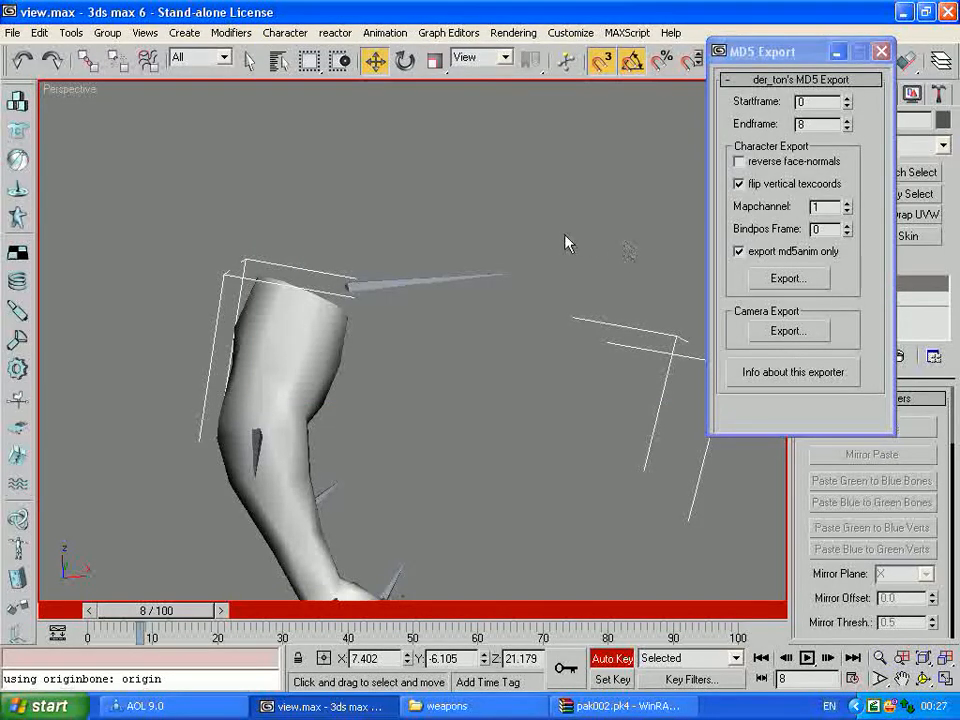
# Step: Select the bone at the arm's elbow and return the animation to frame 0
pyautogui.scroll(-3, 545, 265)
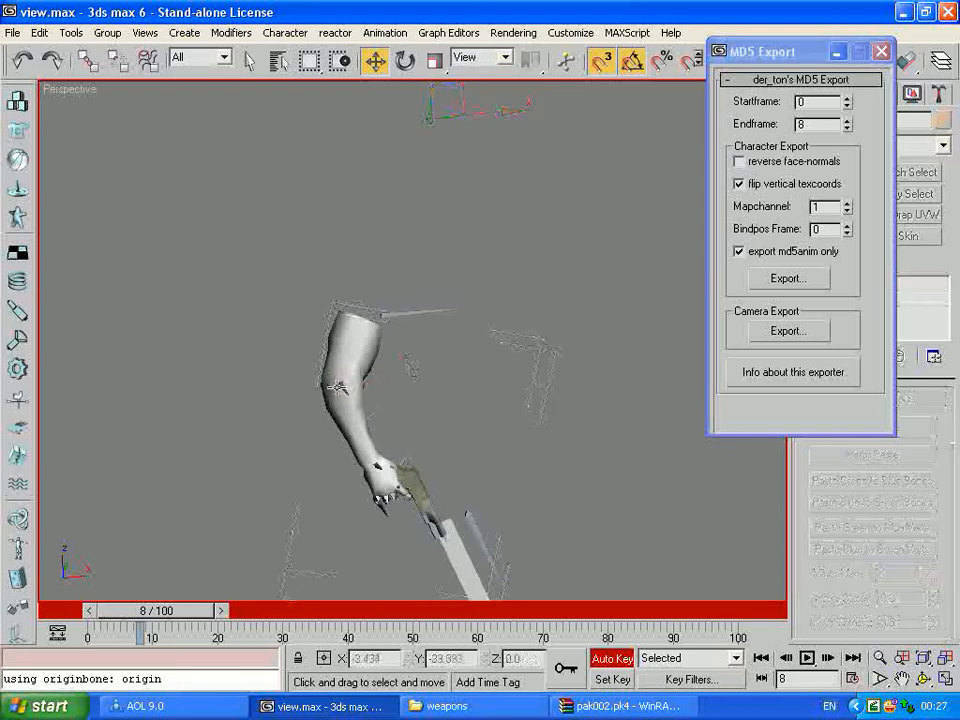
pyautogui.click(342, 388)
pyautogui.moveTo(148, 611); pyautogui.dragTo(104, 611)
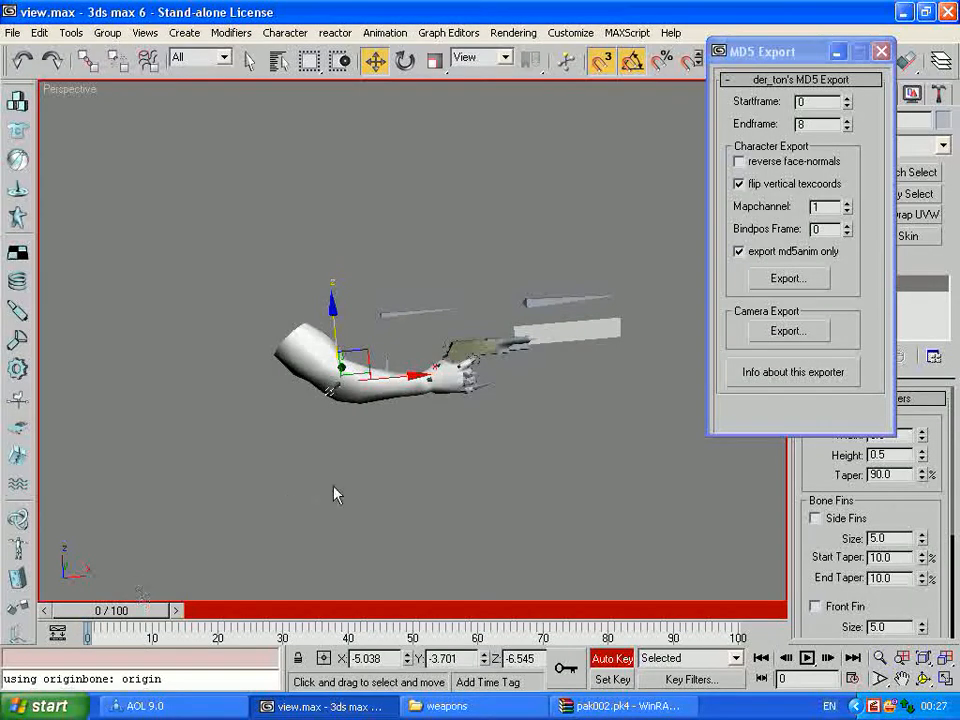
pyautogui.scroll(3, 390, 489)
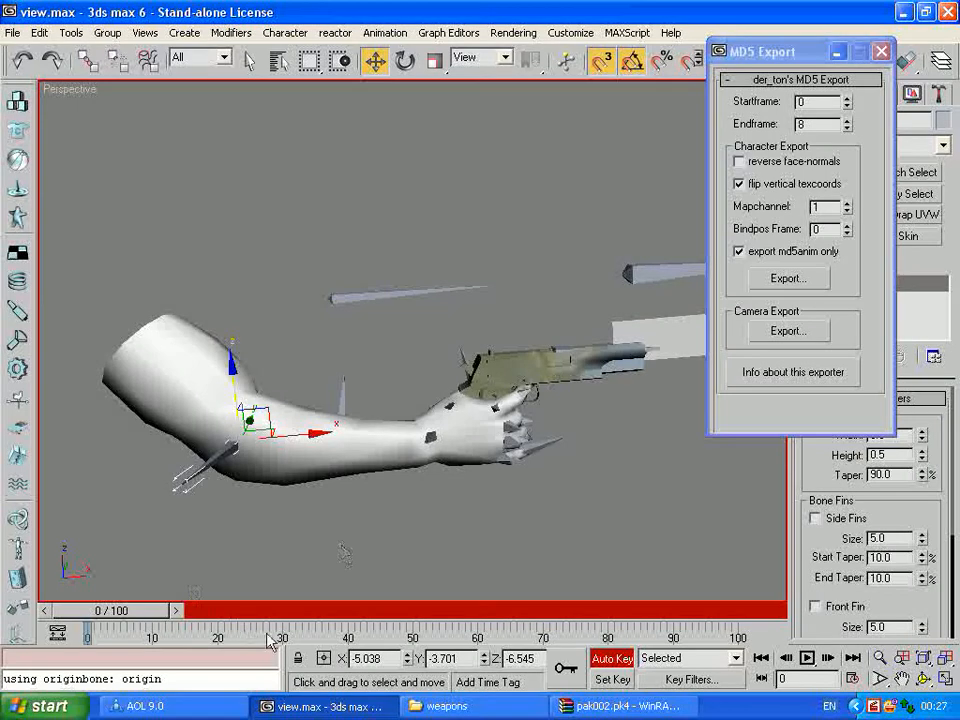
# Step: Set the animation's end time to frame 200 in the time configuration
pyautogui.click(851, 680)
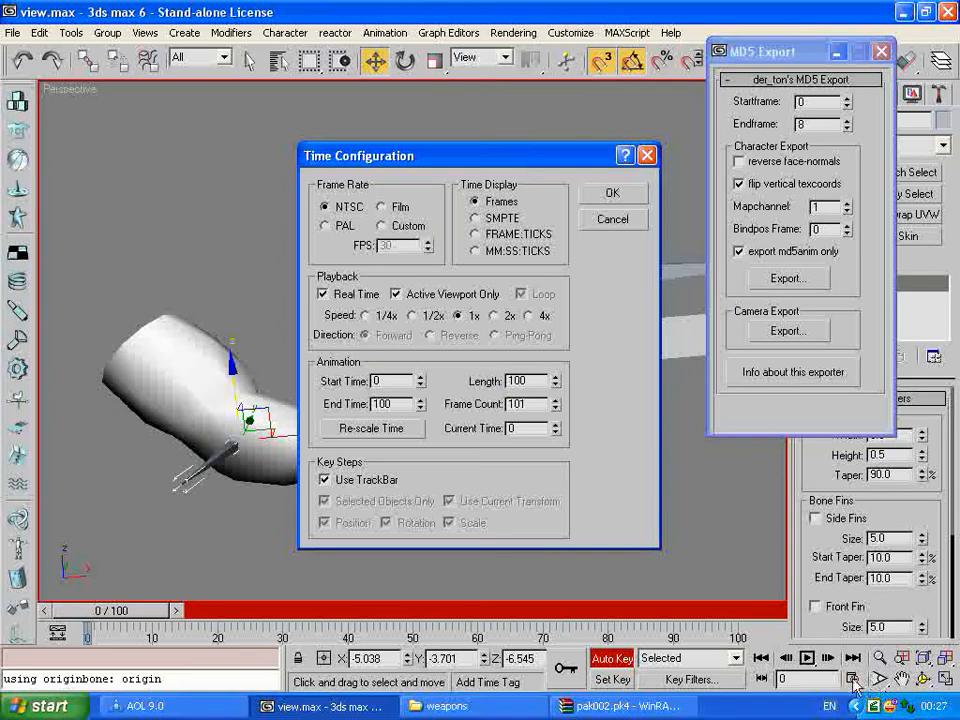
pyautogui.moveTo(401, 402); pyautogui.dragTo(285, 415)
pyautogui.write('200')
pyautogui.press('Return')
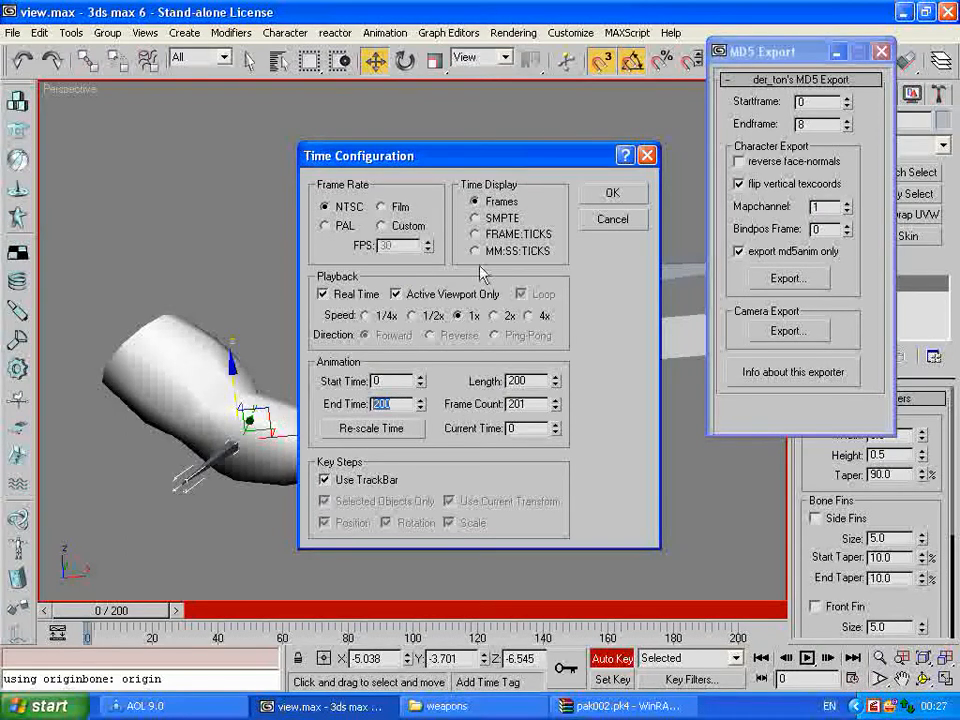
pyautogui.click(612, 193)
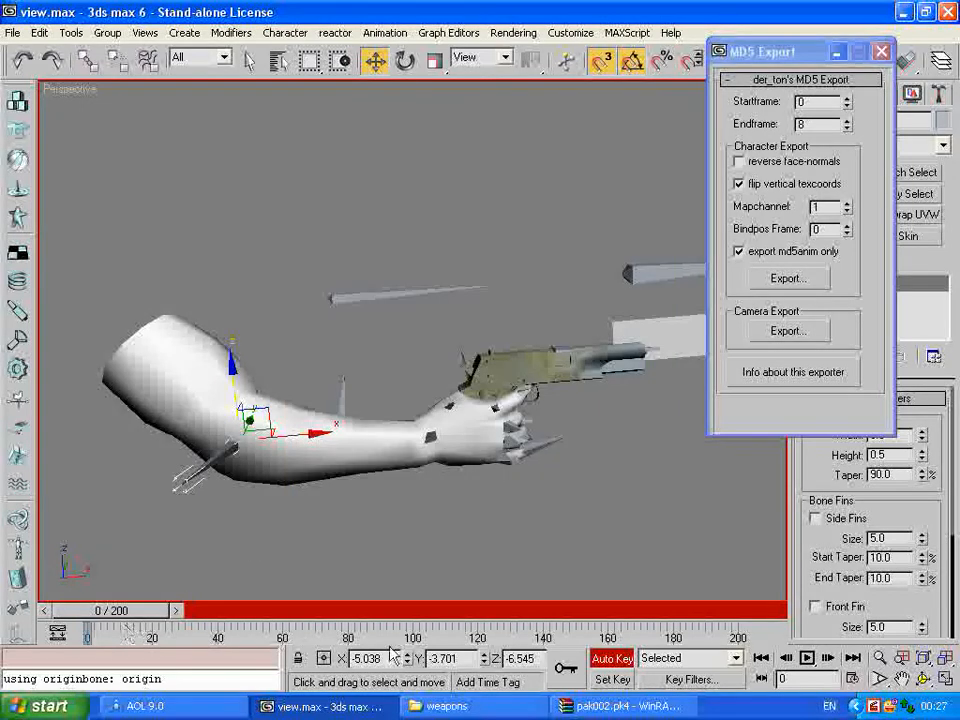
# Step: Select the wrist bone and set a key for its pose at frame 0
pyautogui.click(564, 672)
pyautogui.moveTo(121, 610); pyautogui.dragTo(100, 606)
pyautogui.click(242, 547)
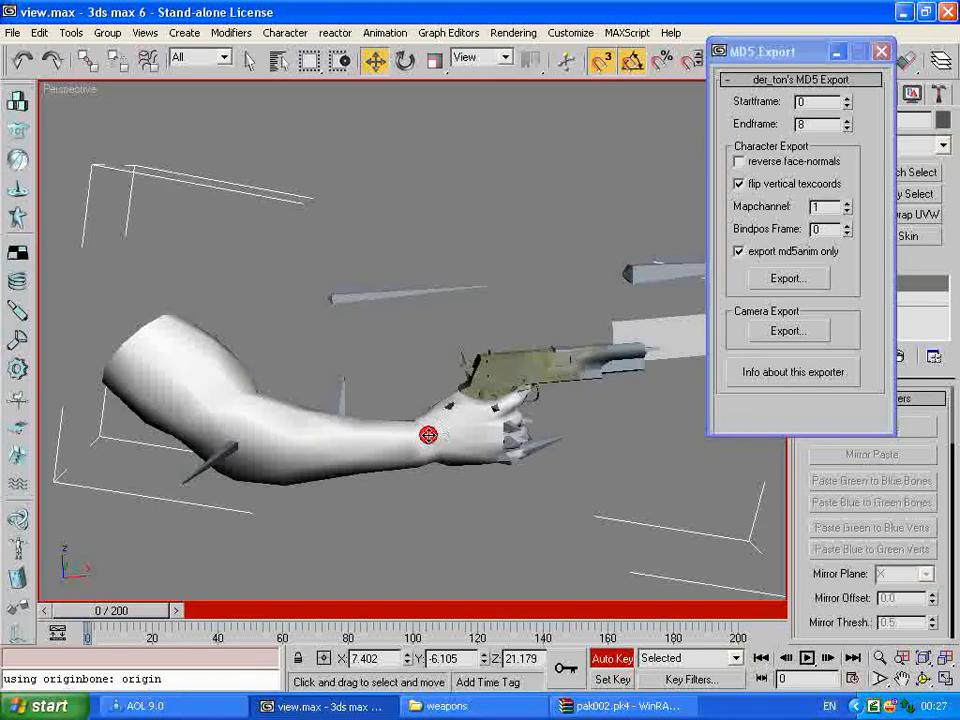
pyautogui.click(431, 426)
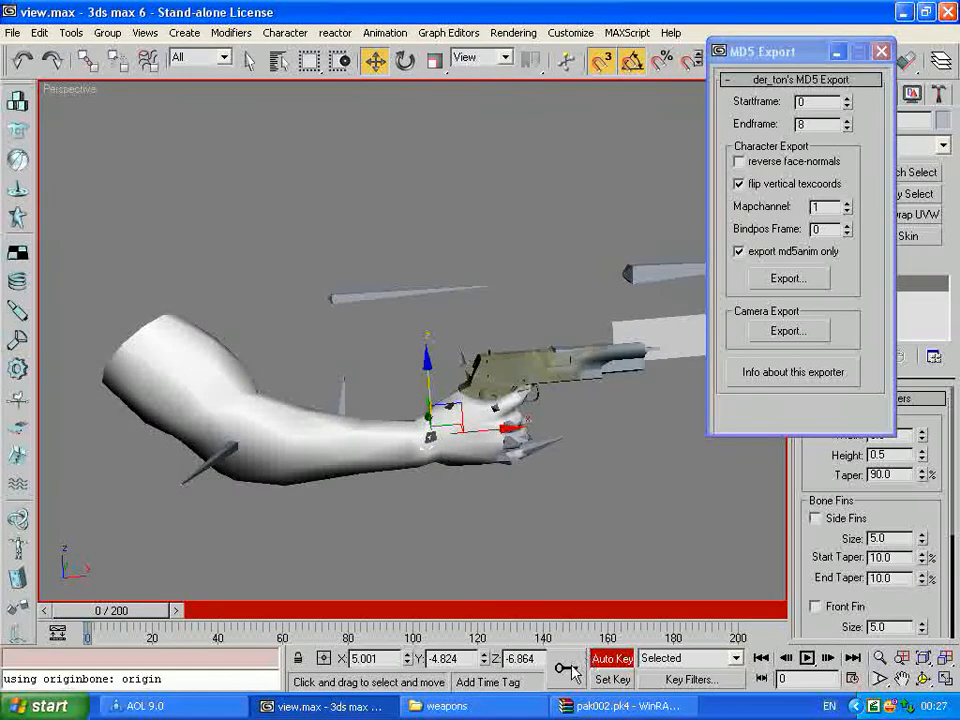
# Step: Set keys for the wrist bone's unchanged pose at frames 200 and 45
pyautogui.click(113, 612)
pyautogui.moveTo(113, 612); pyautogui.dragTo(254, 582)
pyautogui.press('w')
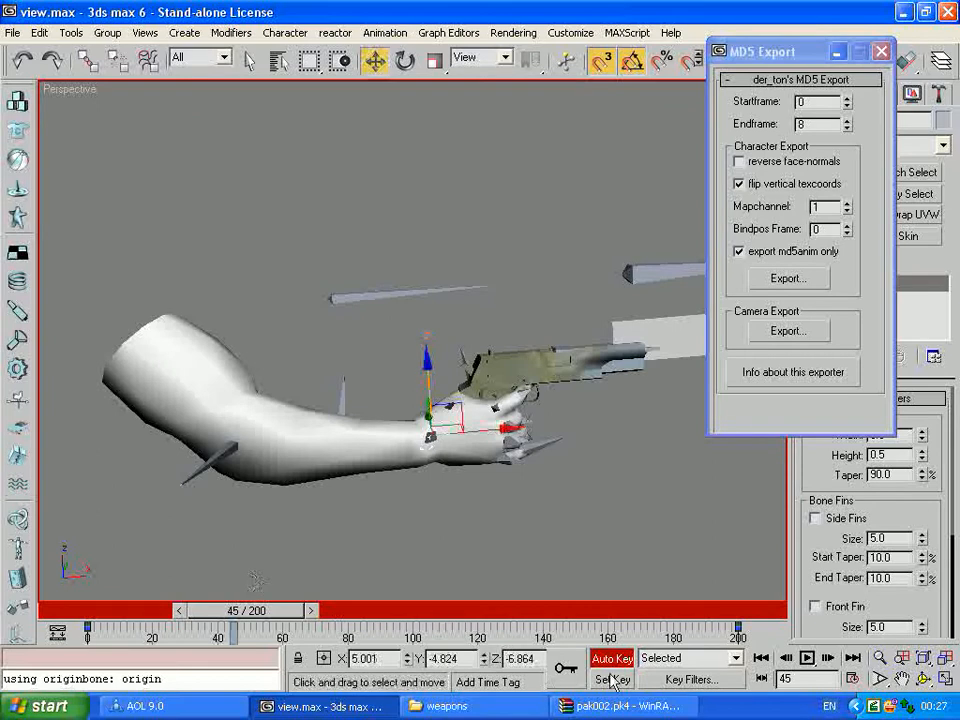
# Step: Rotate the wrist bone slightly at frame 86 to key a new idle pose
pyautogui.moveTo(292, 610); pyautogui.dragTo(392, 612)
pyautogui.press('r')
pyautogui.press('e')
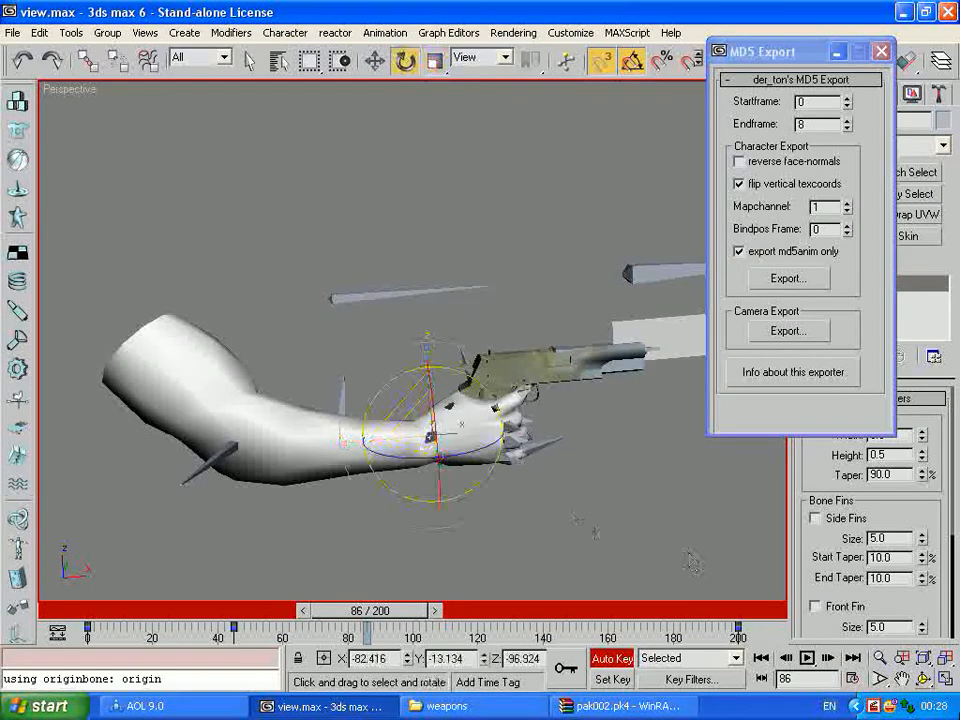
pyautogui.hotkey('ctrl', 'r')
pyautogui.moveTo(690, 515); pyautogui.dragTo(428, 447)
pyautogui.rightClick(428, 447)
pyautogui.moveTo(625, 470); pyautogui.dragTo(665, 495)
# Step: Rotate the wrist bone at frames 124 and 25 to key further idle hand movement
pyautogui.moveTo(370, 610); pyautogui.dragTo(485, 610)
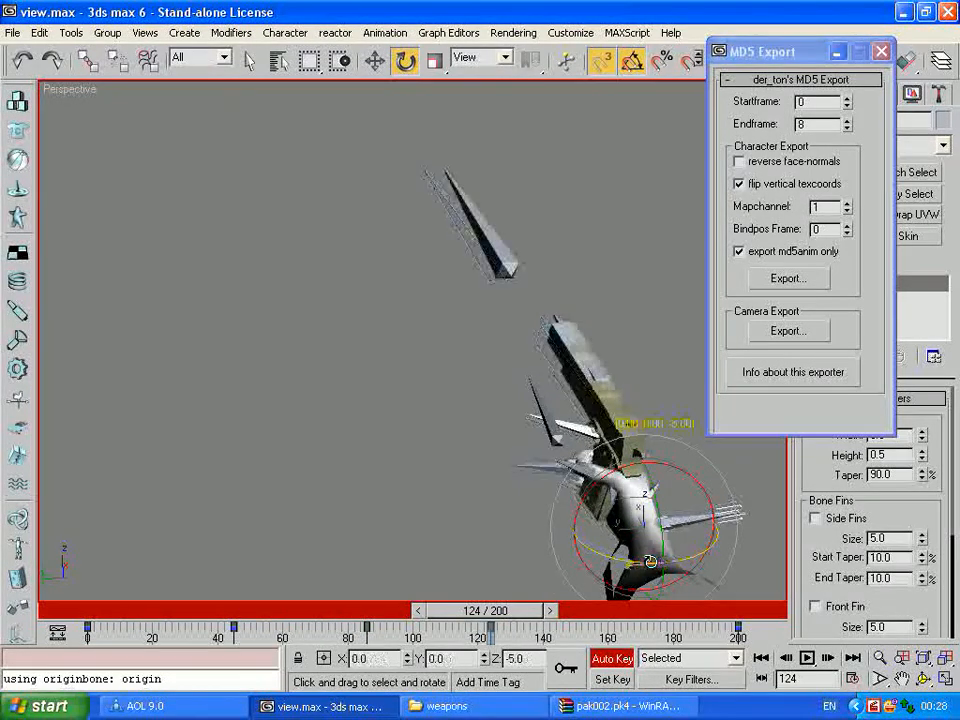
pyautogui.moveTo(680, 470); pyautogui.dragTo(706, 470)
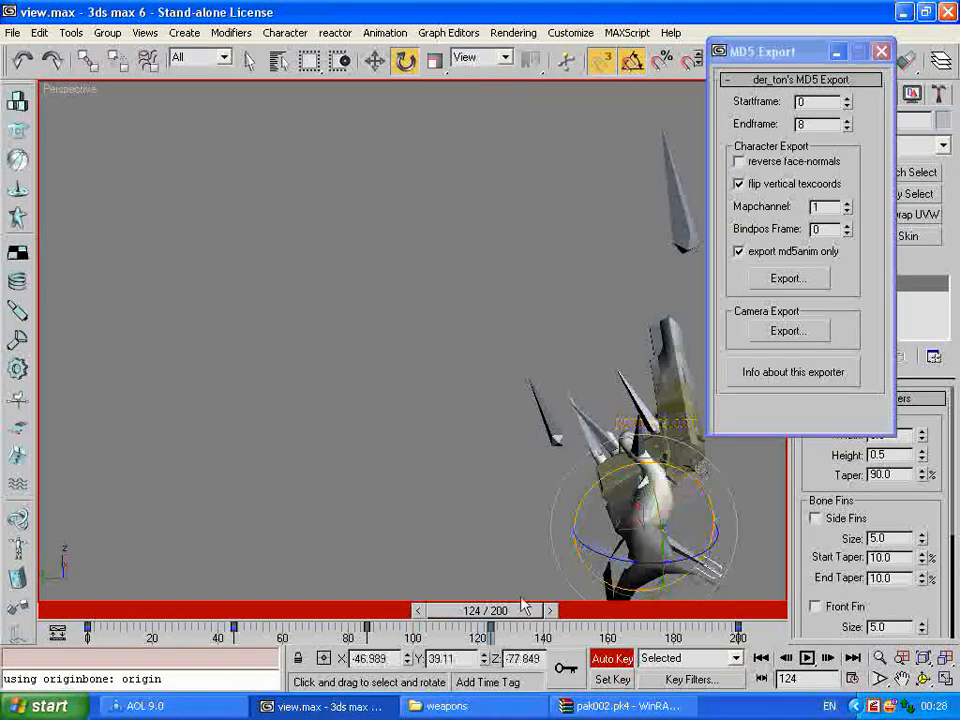
pyautogui.moveTo(485, 610); pyautogui.dragTo(202, 613)
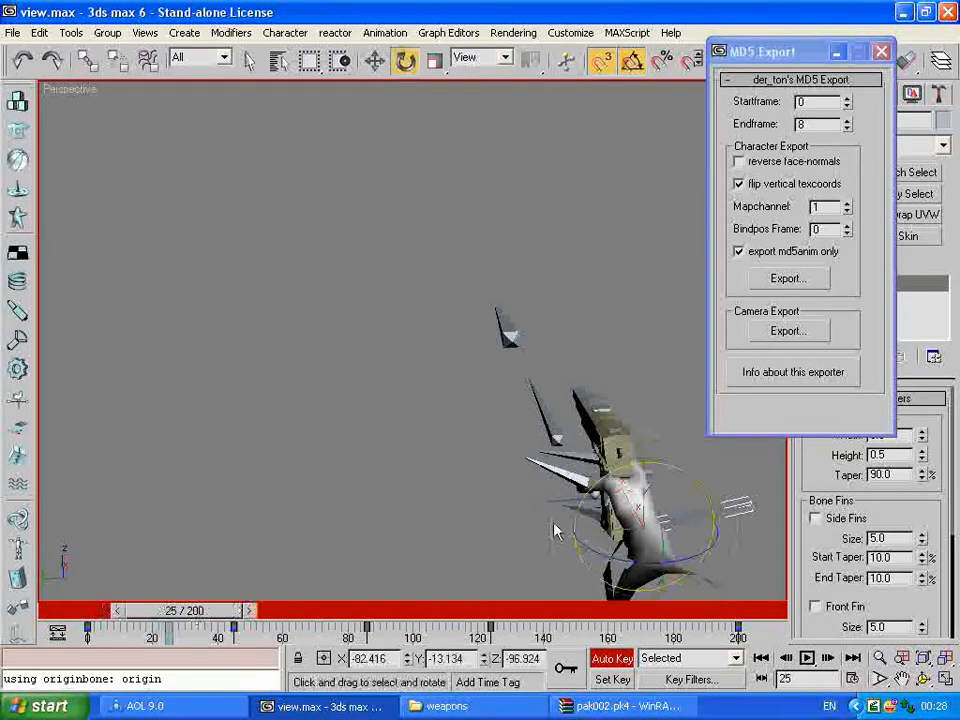
pyautogui.moveTo(648, 480); pyautogui.dragTo(650, 488)
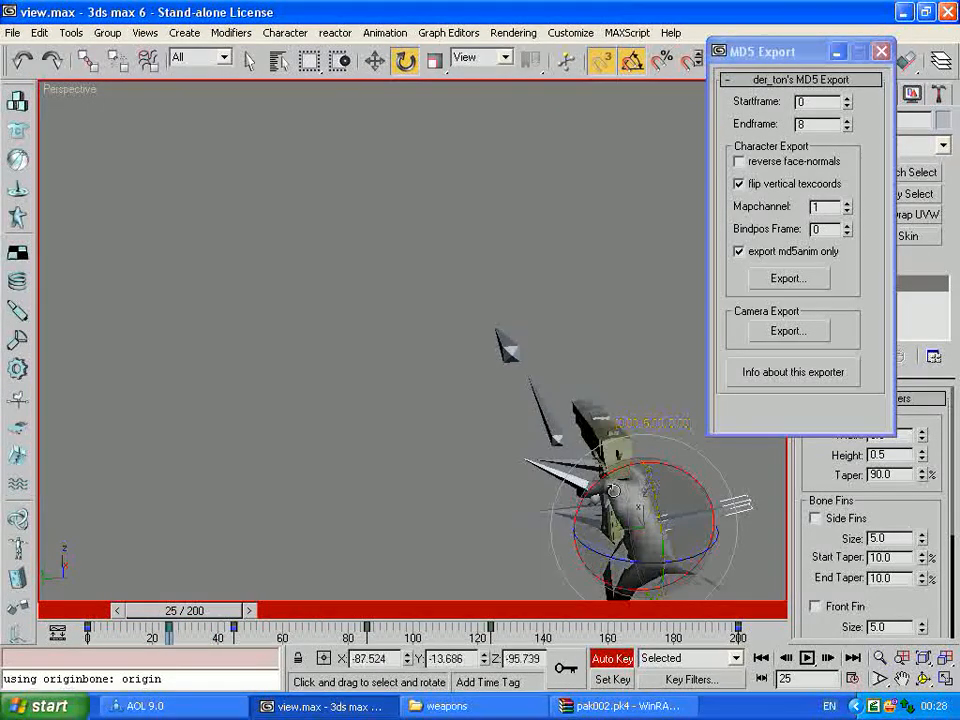
# Step: Preview the idle animation through to frame 200 and select the arm mesh
pyautogui.moveTo(184, 611); pyautogui.dragTo(704, 608)
pyautogui.press('e')
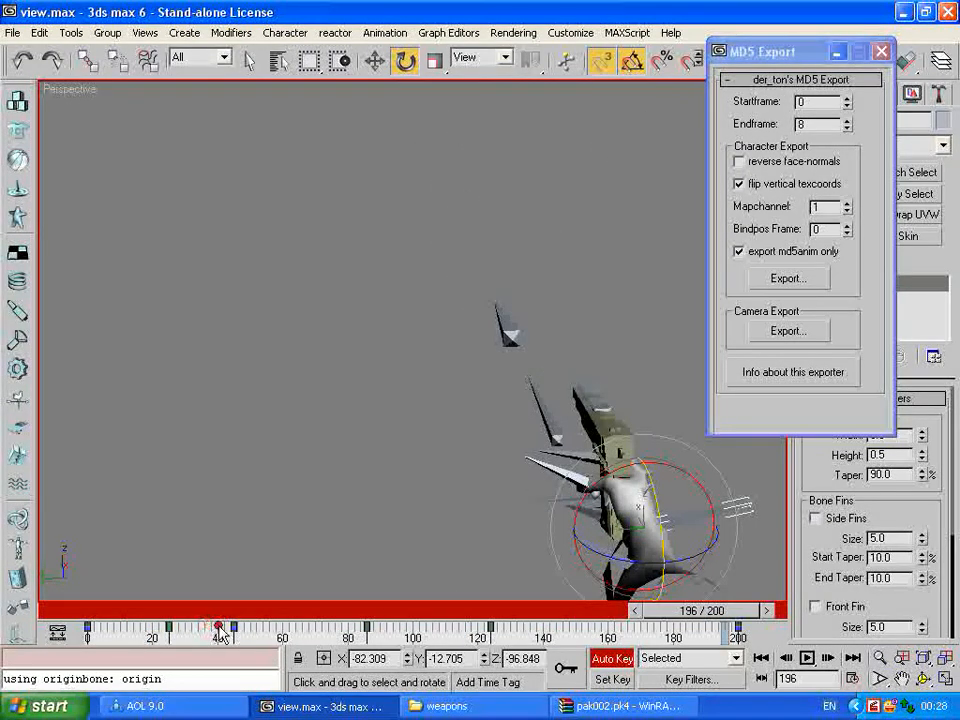
pyautogui.moveTo(225, 610); pyautogui.dragTo(774, 590)
pyautogui.scroll(-4, 437, 430)
pyautogui.press('w')
pyautogui.click(600, 490)
pyautogui.moveTo(602, 488); pyautogui.dragTo(516, 477, button='middle')
pyautogui.click(411, 452)
pyautogui.scroll(4, 396, 450)
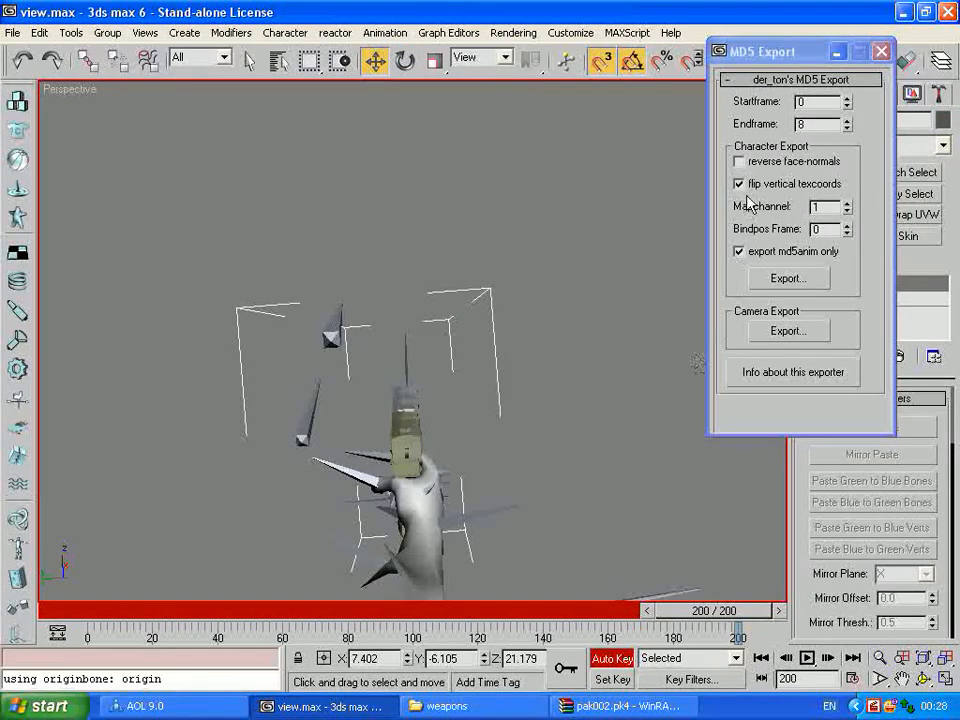
# Step: Set the export end frame to 200 and export the animation as the MD5anim file idle in the pistol_view folder
pyautogui.doubleClick(813, 123)
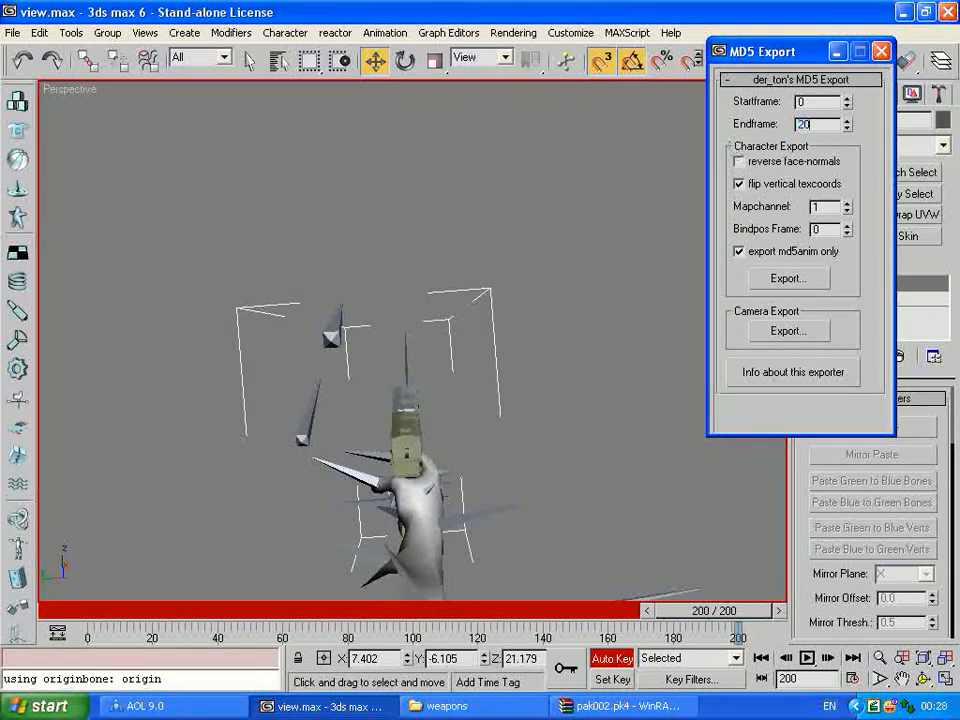
pyautogui.click(790, 279)
pyautogui.write('idle')
pyautogui.press('Return')
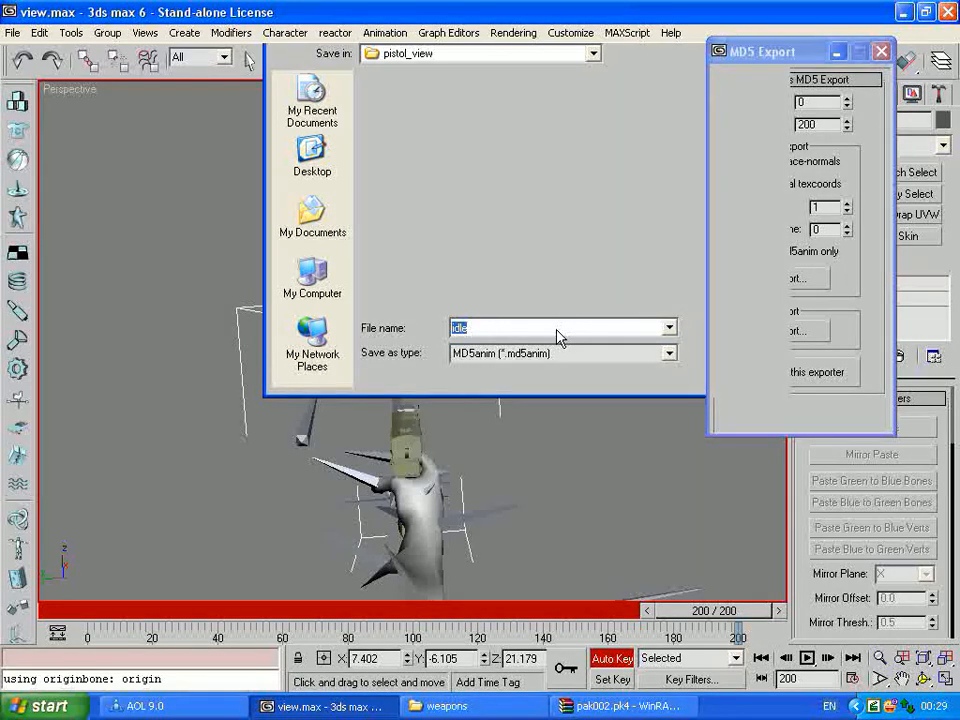
pyautogui.press('Return')
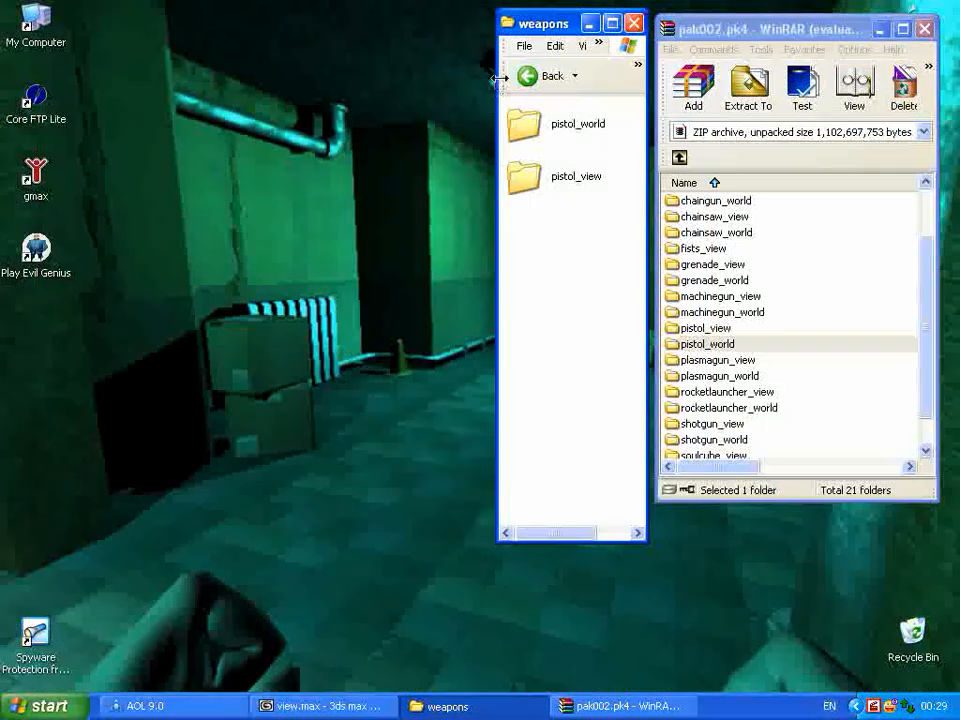
# Step: Switch to the file windows and open the pistol_view folder in both the weapons folder and the pak002.pk4 archive
pyautogui.moveTo(546, 24); pyautogui.dragTo(470, 30)
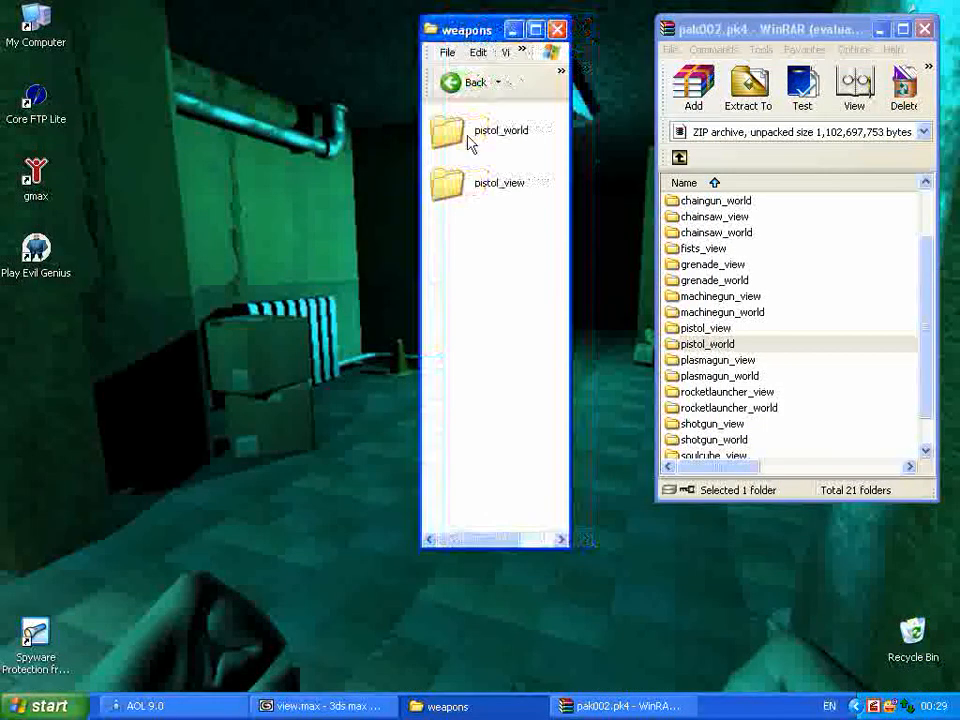
pyautogui.click(505, 189)
pyautogui.click(508, 235)
pyautogui.doubleClick(502, 195)
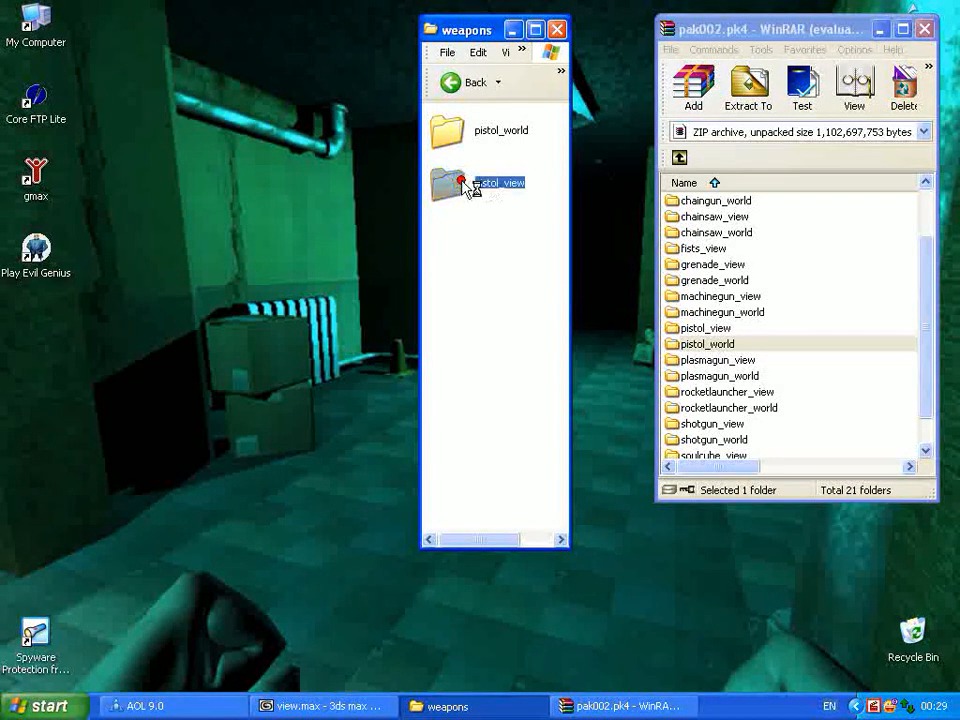
pyautogui.doubleClick(706, 333)
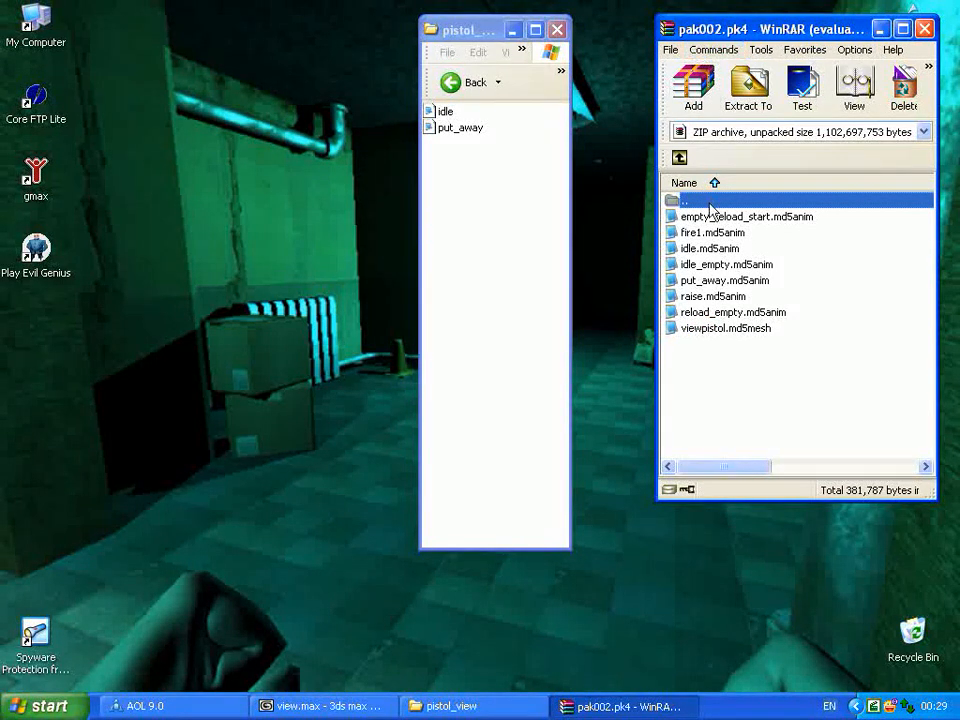
# Step: Compare the exported files in the local pistol_view folder with the MD5 animation and mesh files in the archive's pistol_view folder
pyautogui.moveTo(828, 337); pyautogui.dragTo(703, 236)
pyautogui.moveTo(478, 186); pyautogui.dragTo(446, 109)
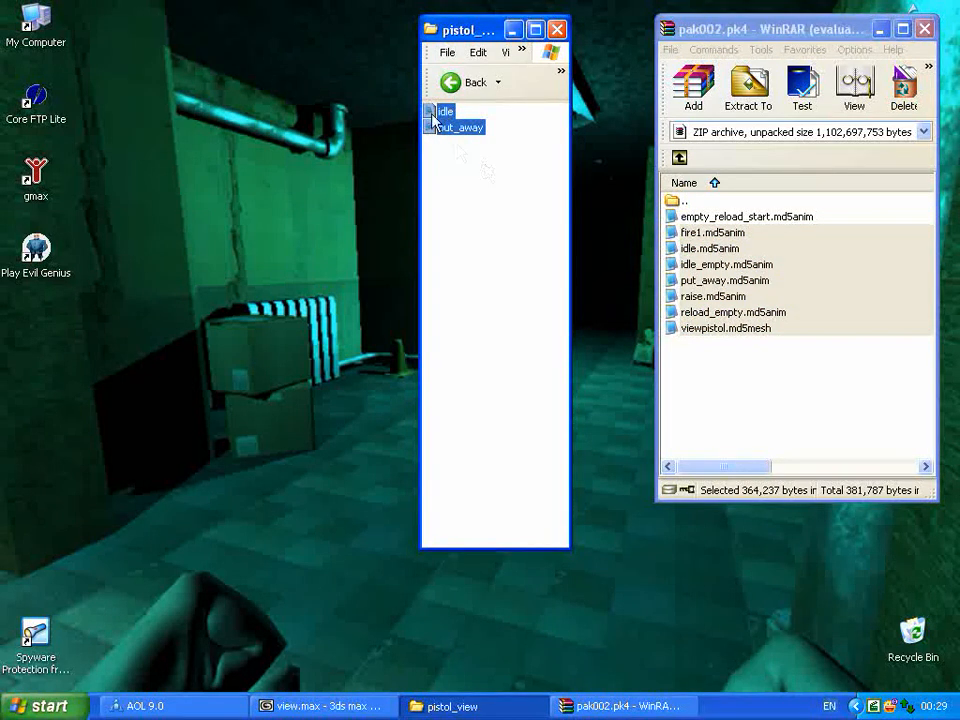
pyautogui.moveTo(760, 378); pyautogui.dragTo(706, 162)
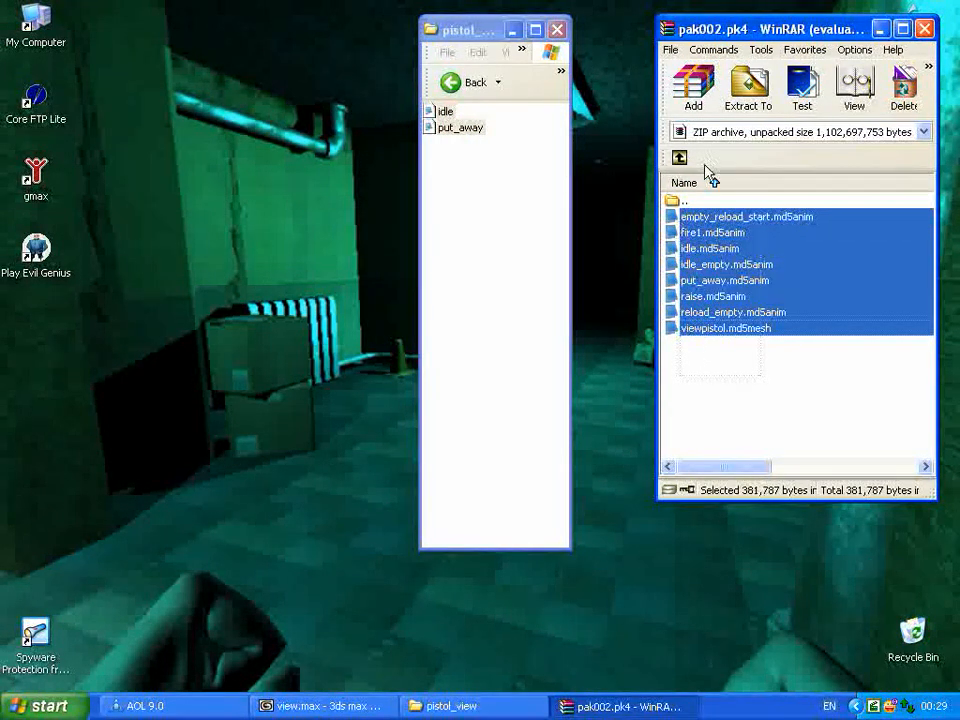
pyautogui.moveTo(795, 372); pyautogui.dragTo(697, 232)
pyautogui.click(738, 330)
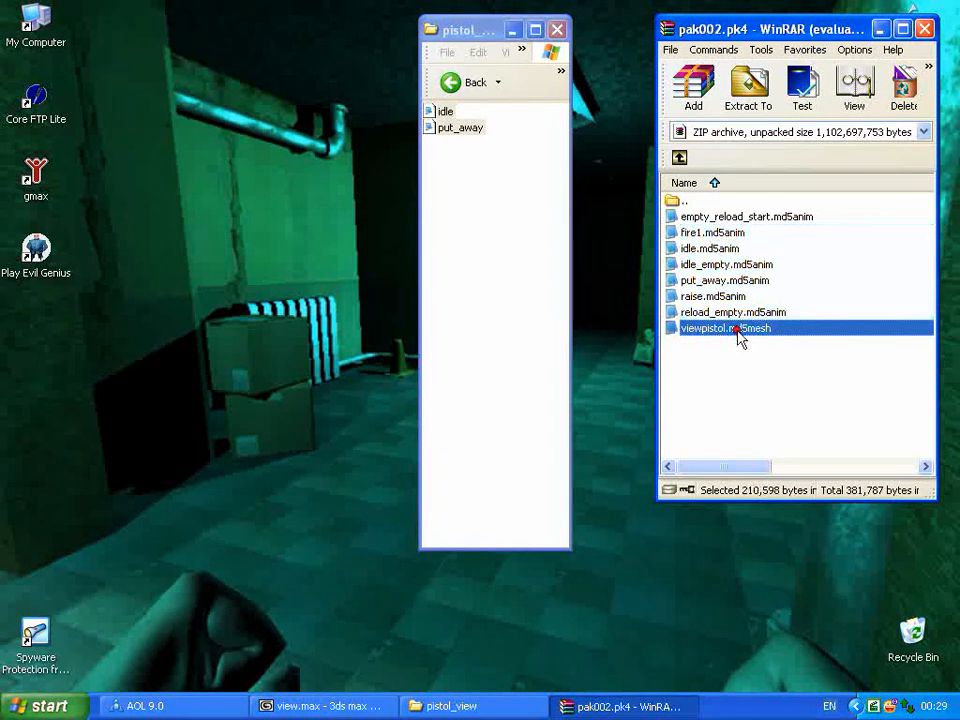
pyautogui.moveTo(790, 378); pyautogui.dragTo(708, 222)
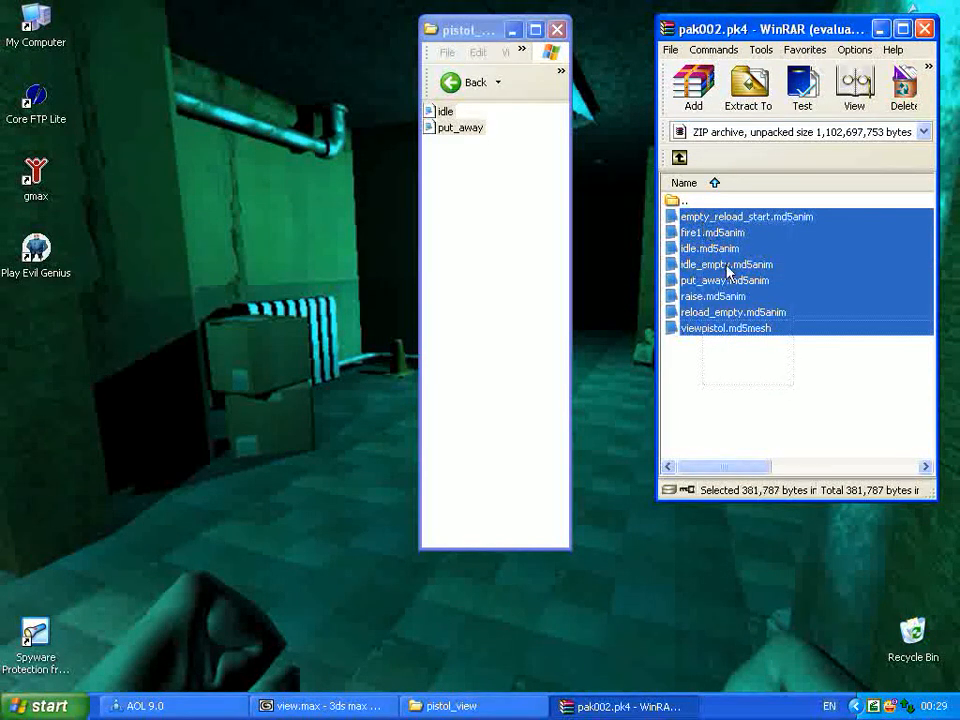
pyautogui.click(686, 344)
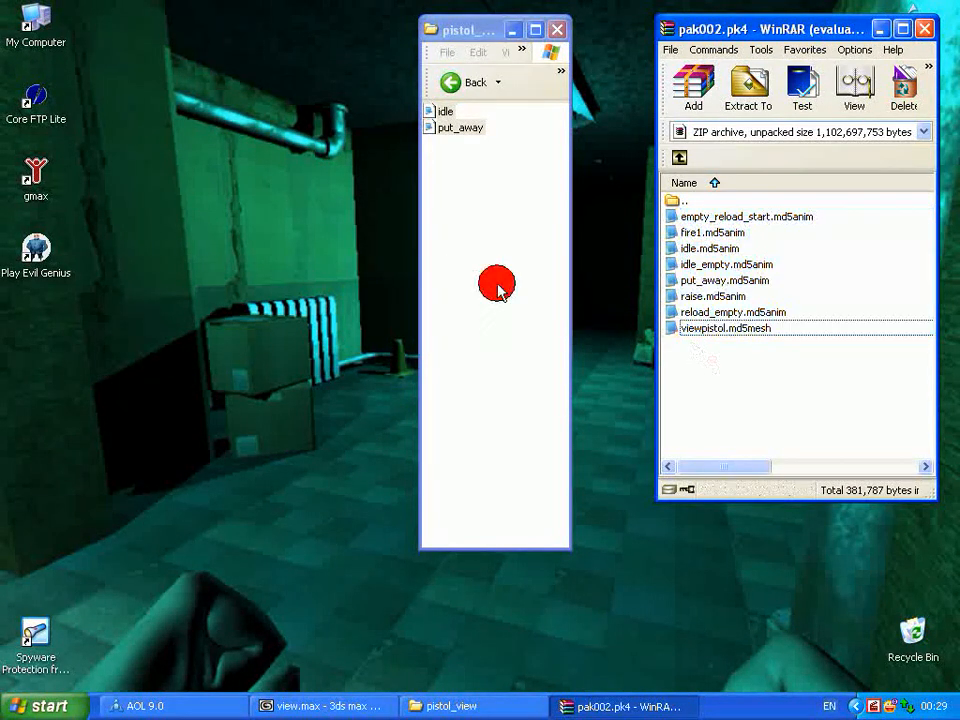
pyautogui.moveTo(768, 363); pyautogui.dragTo(707, 227)
pyautogui.click(733, 360)
pyautogui.moveTo(763, 379); pyautogui.dragTo(692, 224)
pyautogui.moveTo(458, 240); pyautogui.dragTo(462, 242)
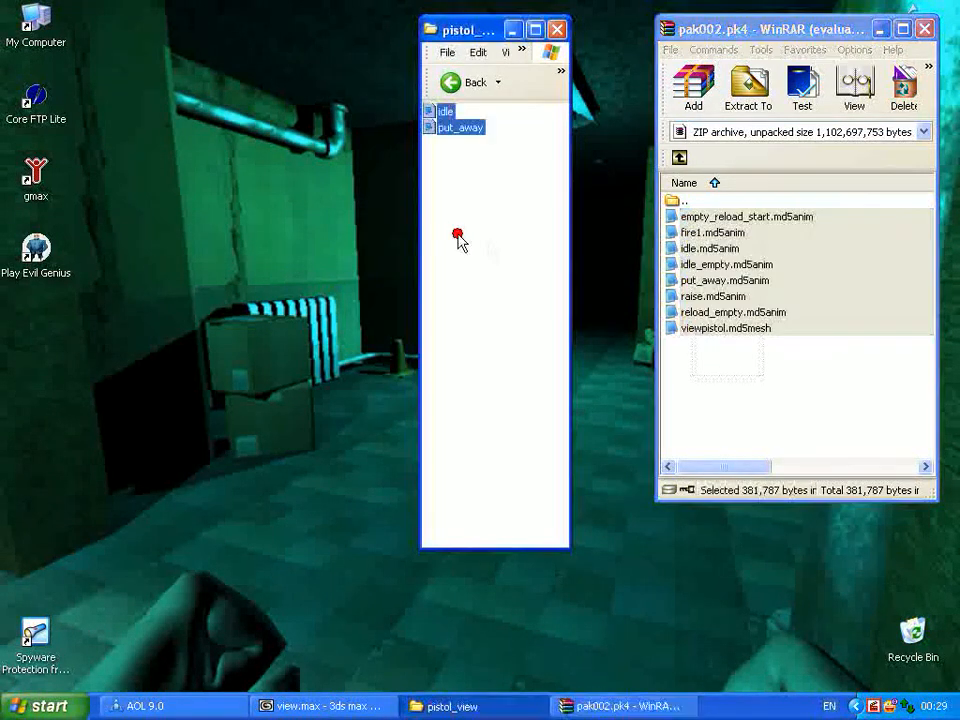